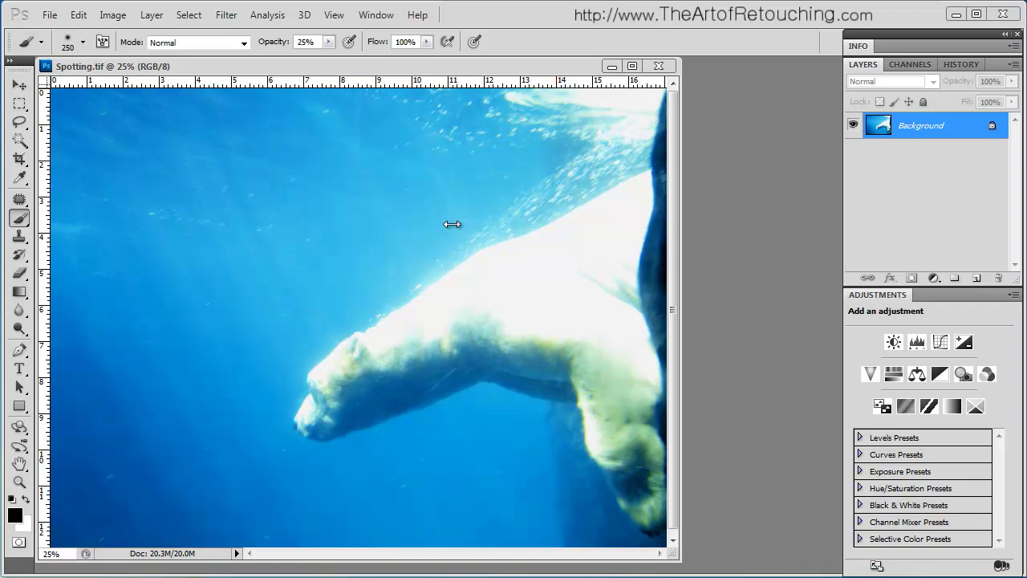
# Add a new empty layer above the Background and name it Spotting
pyautogui.click(975, 277)
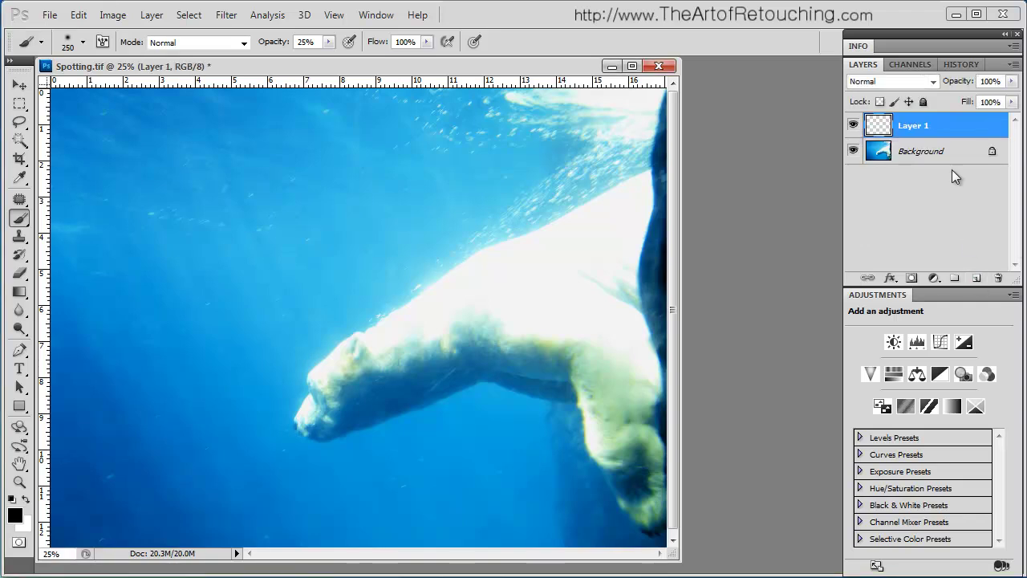
pyautogui.doubleClick(910, 127)
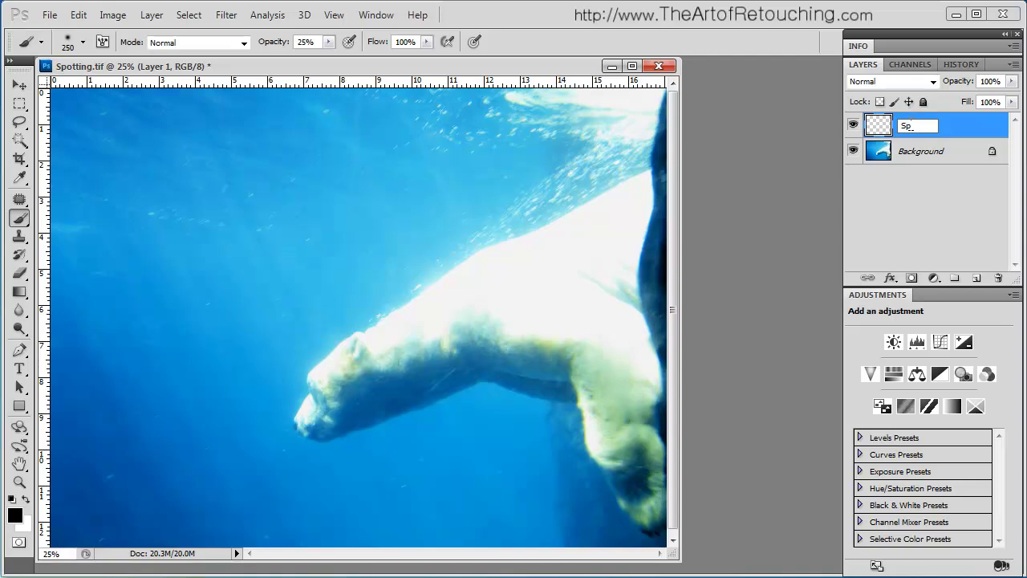
pyautogui.write('Spott')
pyautogui.write('ing')
pyautogui.press('Return')
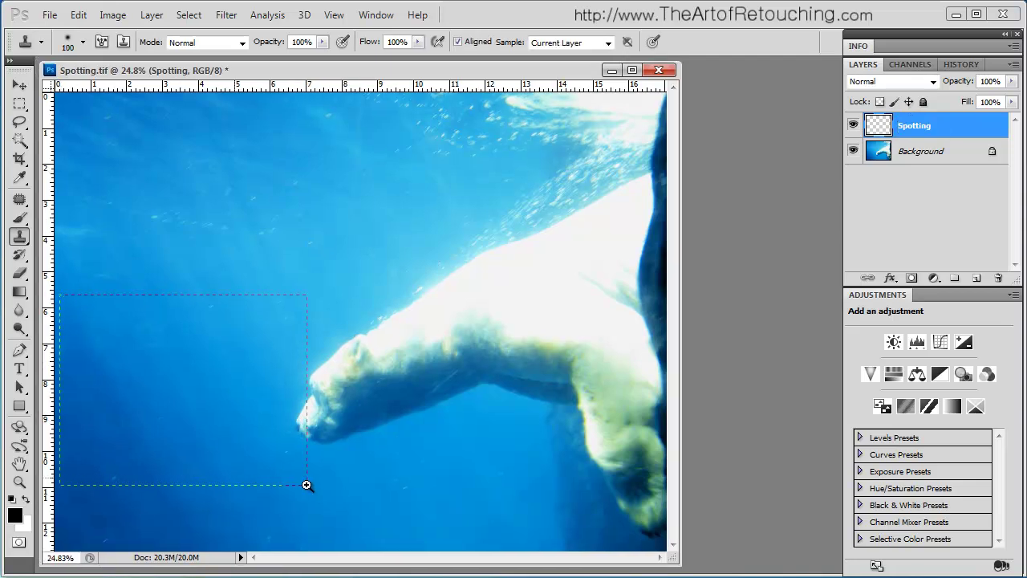
# Set the Clone Stamp to sample Current & Below and clone out the dark smudge in the water left of the bear's head
pyautogui.moveTo(307, 484); pyautogui.dragTo(310, 484)
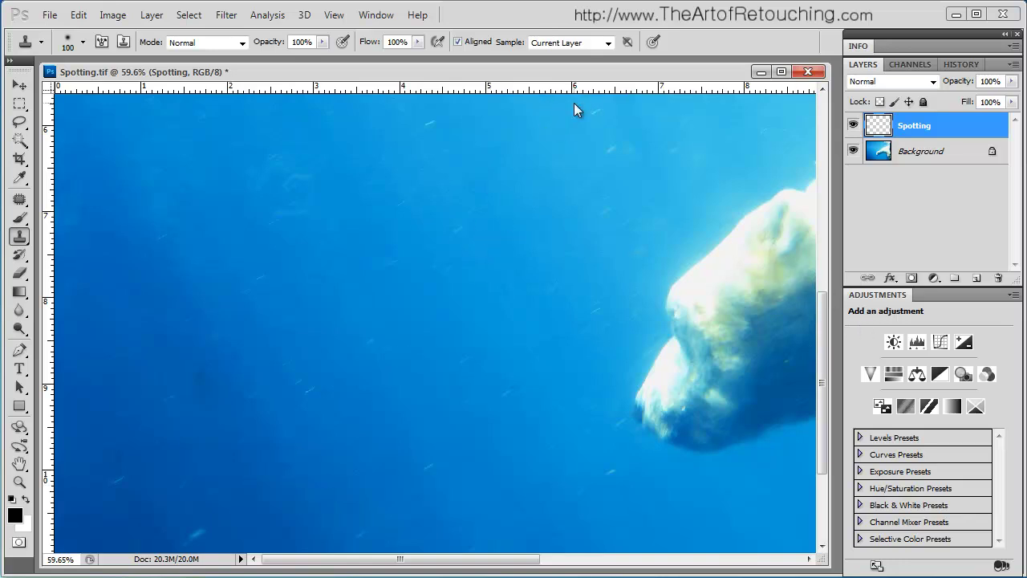
pyautogui.click(609, 44)
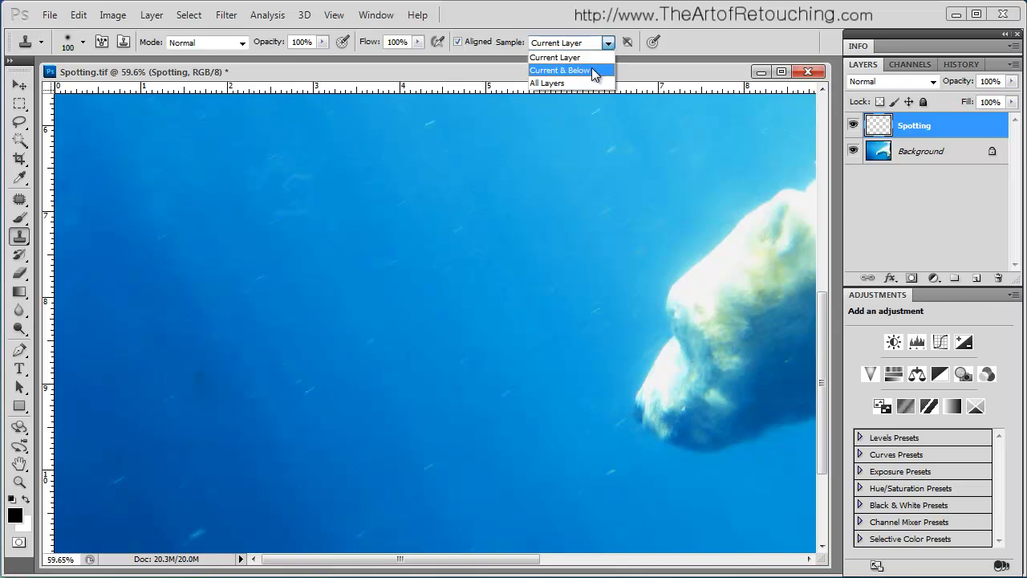
pyautogui.click(592, 70)
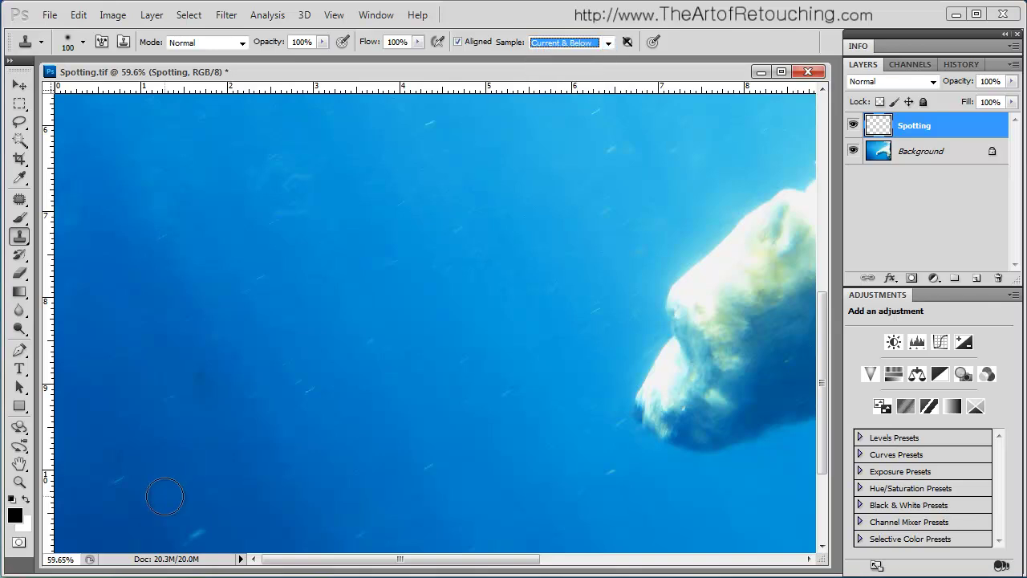
pyautogui.keyDown('alt'); pyautogui.click(164, 323); pyautogui.keyUp('alt')
pyautogui.moveTo(195, 369); pyautogui.dragTo(202, 404)
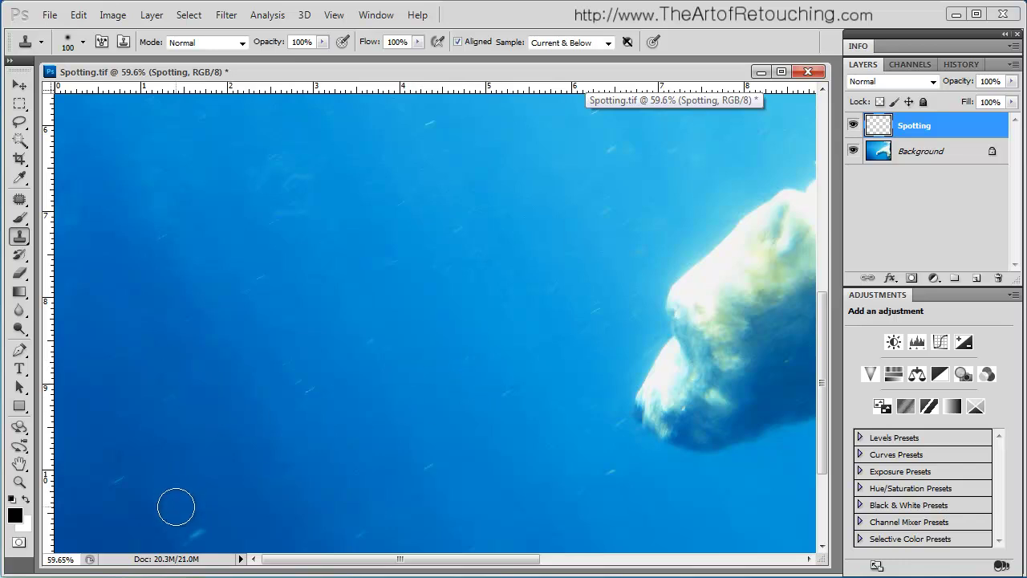
# Clone clean water over the light specks in the lower-left part of the photo
pyautogui.moveTo(300, 461); pyautogui.dragTo(333, 286)
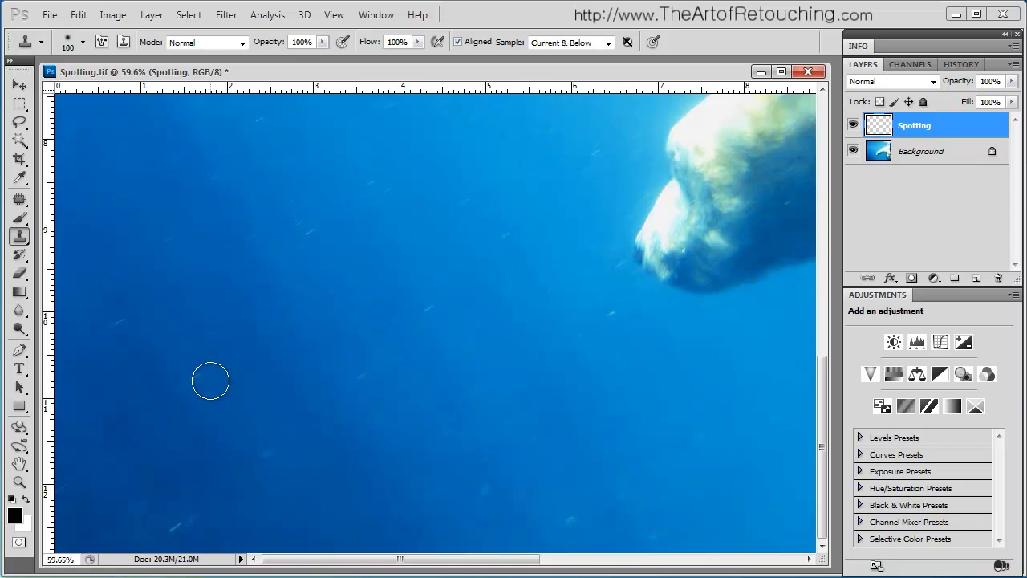
pyautogui.click(270, 450)
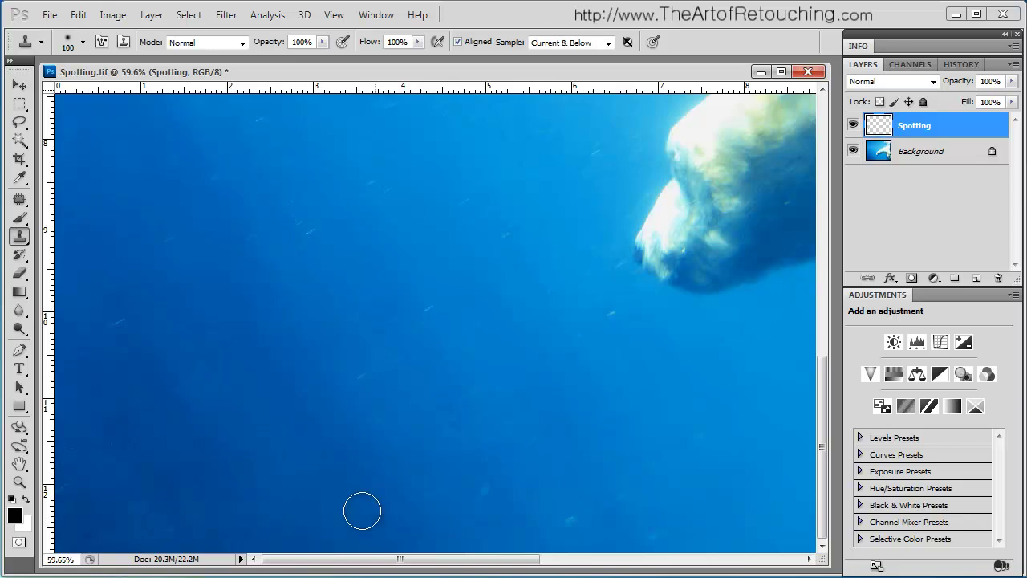
pyautogui.moveTo(486, 424); pyautogui.dragTo(171, 349)
pyautogui.moveTo(601, 345)
pyautogui.mouseDown()
pyautogui.moveTo(281, 375)
pyautogui.moveTo(277, 418)
pyautogui.mouseUp()
pyautogui.moveTo(419, 418); pyautogui.dragTo(610, 253)
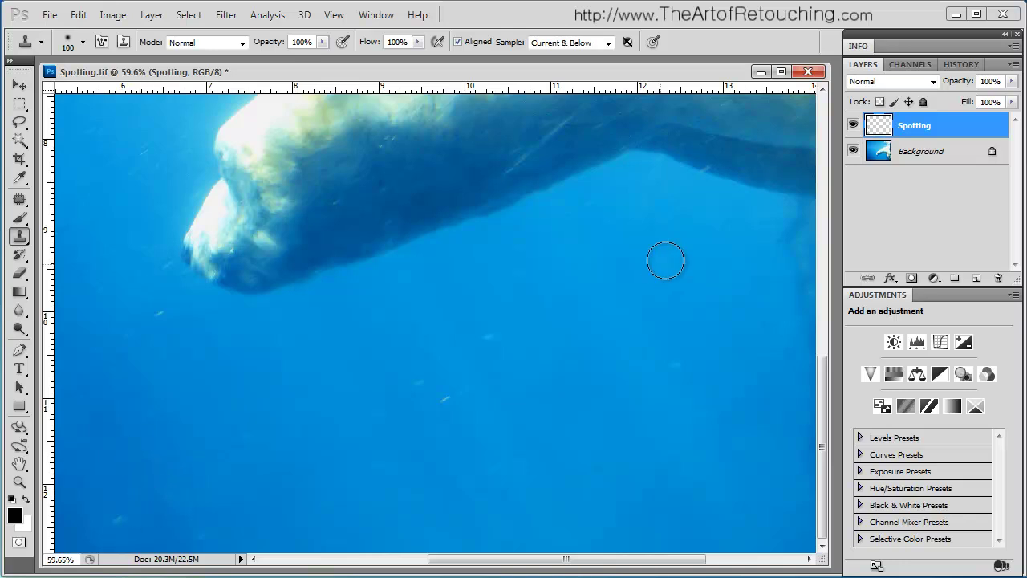
# Clone out stray specks and the faint vertical streak in the water above the bear's back
pyautogui.moveTo(680, 249); pyautogui.dragTo(378, 478)
pyautogui.moveTo(353, 292); pyautogui.dragTo(513, 483)
pyautogui.moveTo(439, 371)
pyautogui.mouseDown()
pyautogui.moveTo(504, 466)
pyautogui.moveTo(654, 422)
pyautogui.mouseUp()
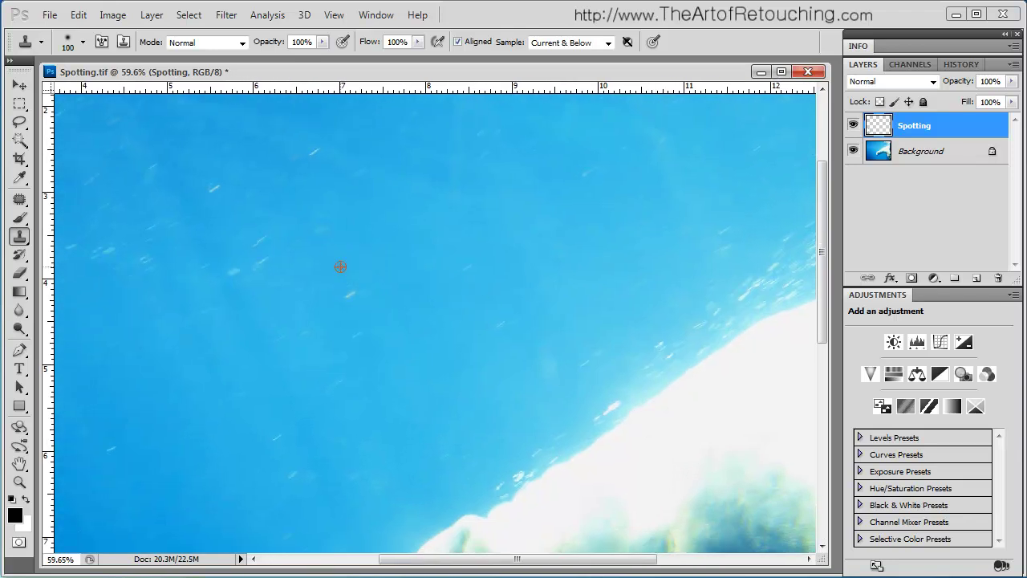
pyautogui.moveTo(574, 372)
pyautogui.mouseDown()
pyautogui.moveTo(537, 374)
pyautogui.moveTo(667, 402)
pyautogui.moveTo(679, 450)
pyautogui.moveTo(601, 406)
pyautogui.moveTo(511, 516)
pyautogui.mouseUp()
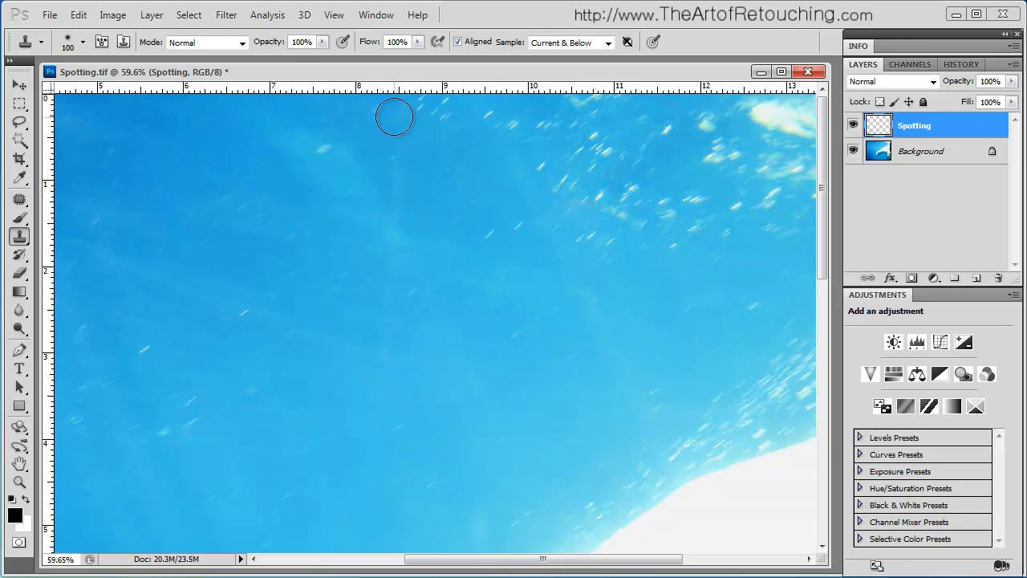
pyautogui.keyDown('alt'); pyautogui.click(435, 204); pyautogui.keyUp('alt')
pyautogui.moveTo(409, 202)
pyautogui.mouseDown()
pyautogui.moveTo(398, 182)
pyautogui.moveTo(405, 101)
pyautogui.mouseUp()
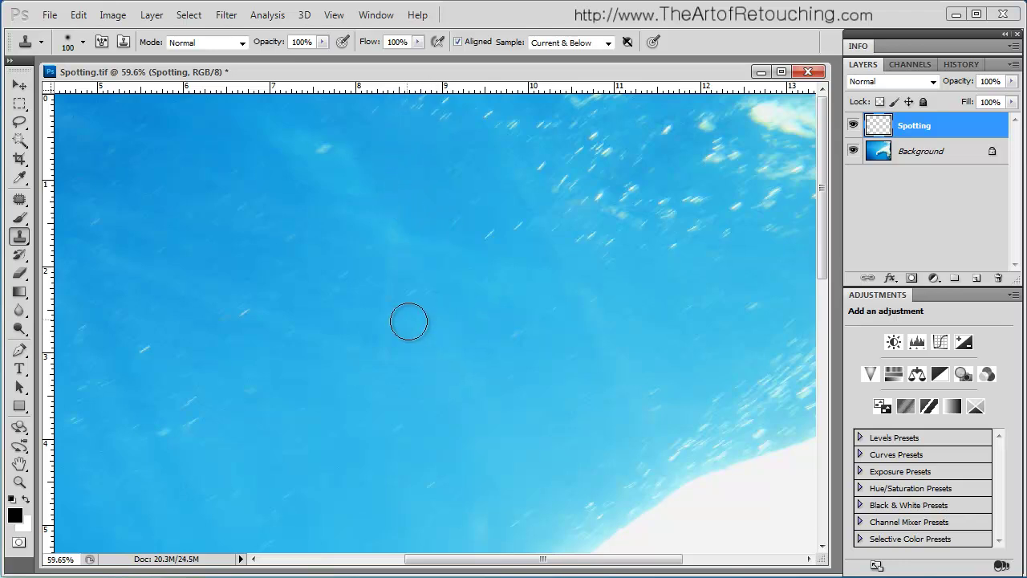
pyautogui.moveTo(383, 274)
pyautogui.mouseDown()
pyautogui.moveTo(387, 307)
pyautogui.moveTo(392, 300)
pyautogui.moveTo(384, 329)
pyautogui.mouseUp()
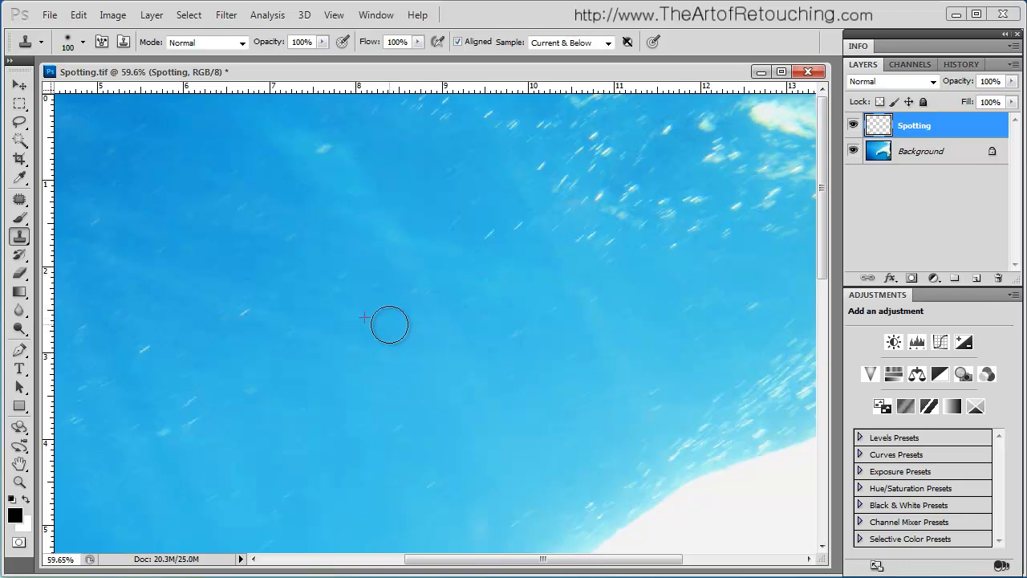
# Examine the upper water and the edge along the bear's back for remaining specks
pyautogui.moveTo(393, 379)
pyautogui.mouseDown()
pyautogui.moveTo(506, 392)
pyautogui.moveTo(547, 410)
pyautogui.mouseUp()
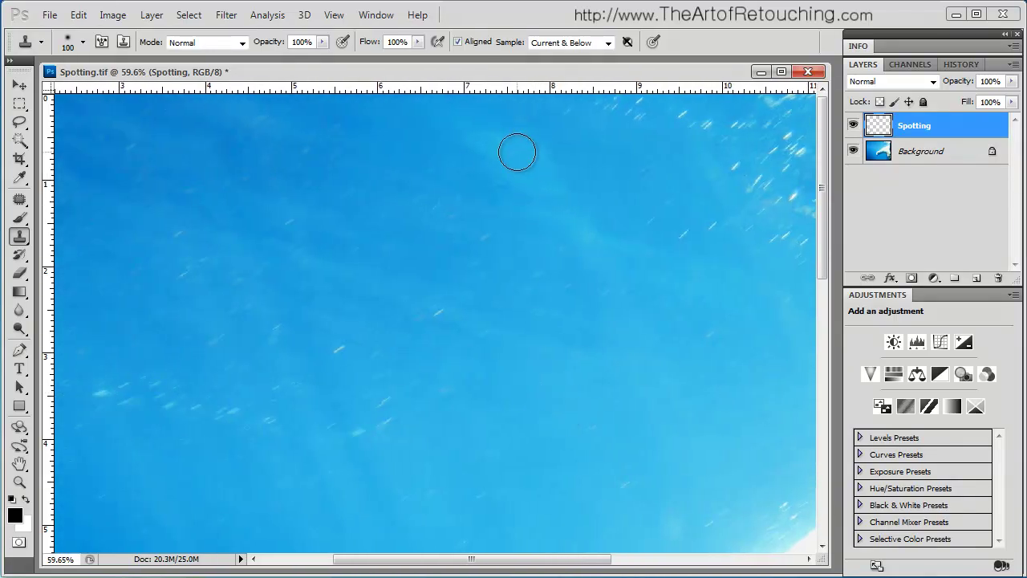
pyautogui.moveTo(159, 360); pyautogui.dragTo(725, 349)
pyautogui.moveTo(445, 385); pyautogui.dragTo(313, 408)
pyautogui.moveTo(602, 386); pyautogui.dragTo(241, 365)
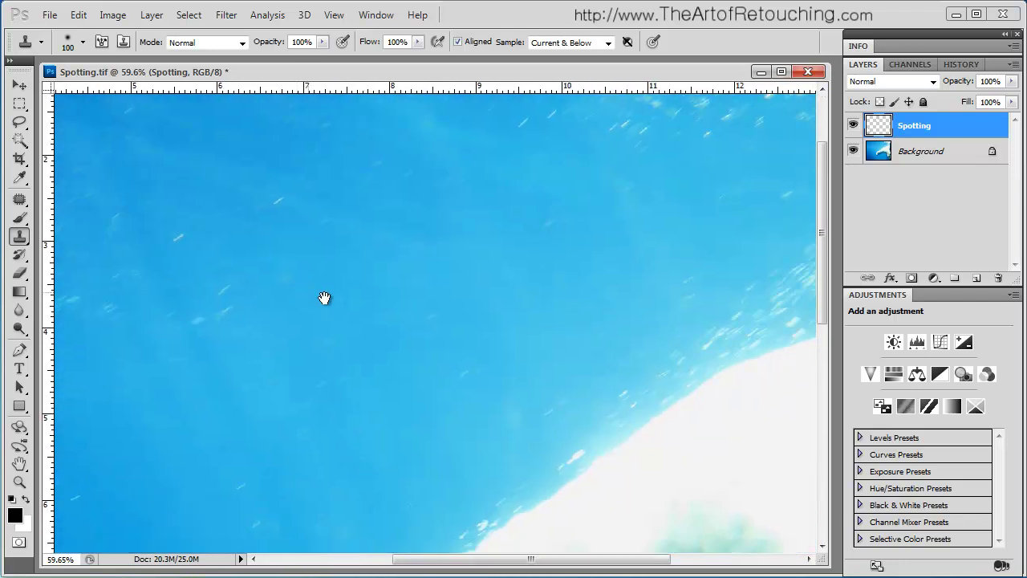
pyautogui.moveTo(602, 324); pyautogui.dragTo(266, 424)
pyautogui.moveTo(616, 366); pyautogui.dragTo(546, 174)
pyautogui.moveTo(637, 346); pyautogui.dragTo(573, 201)
pyautogui.moveTo(666, 321); pyautogui.dragTo(702, 364)
pyautogui.moveTo(727, 276); pyautogui.dragTo(553, 334)
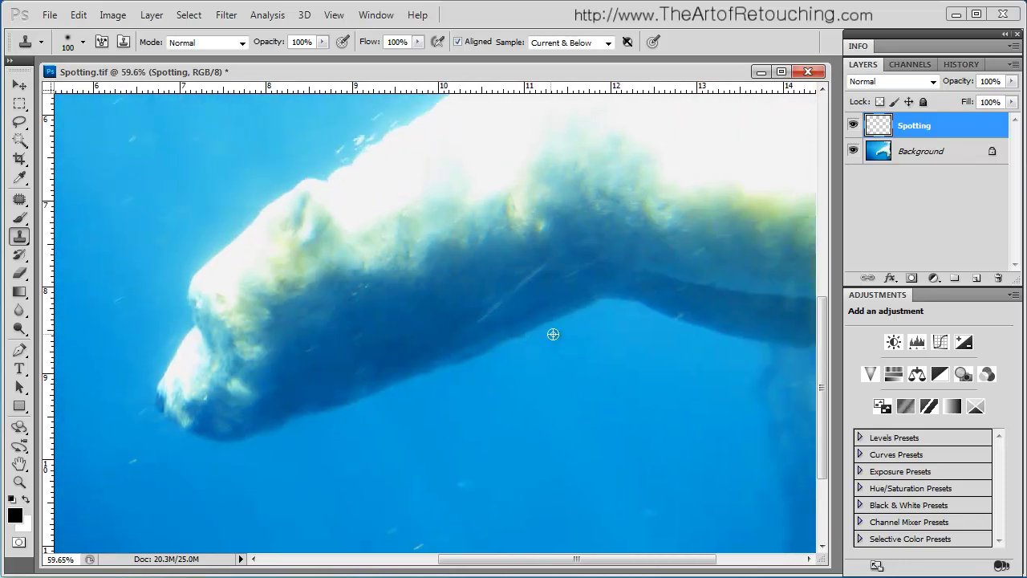
# Clone out the thin diagonal scratch on the shaded side of the bear's body
pyautogui.keyDown('alt'); pyautogui.click(427, 318); pyautogui.keyUp('alt')
pyautogui.moveTo(485, 312); pyautogui.dragTo(539, 270)
pyautogui.moveTo(377, 369)
pyautogui.mouseDown()
pyautogui.moveTo(392, 452)
pyautogui.moveTo(359, 450)
pyautogui.mouseUp()
pyautogui.hotkey('ctrl', '0')
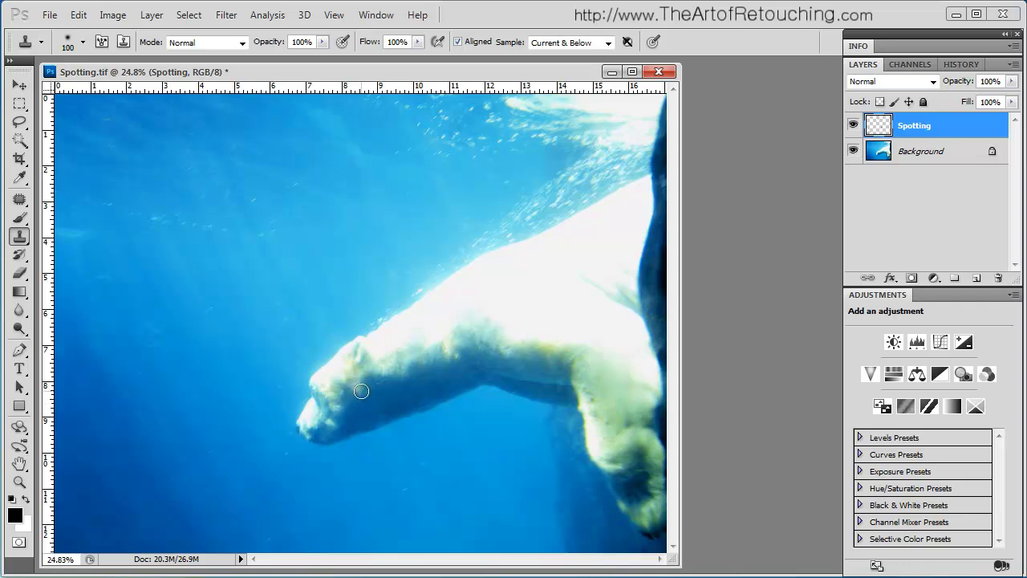
# Clone out the faint speck in the dark water near the photo's left edge
pyautogui.moveTo(206, 273); pyautogui.dragTo(589, 500)
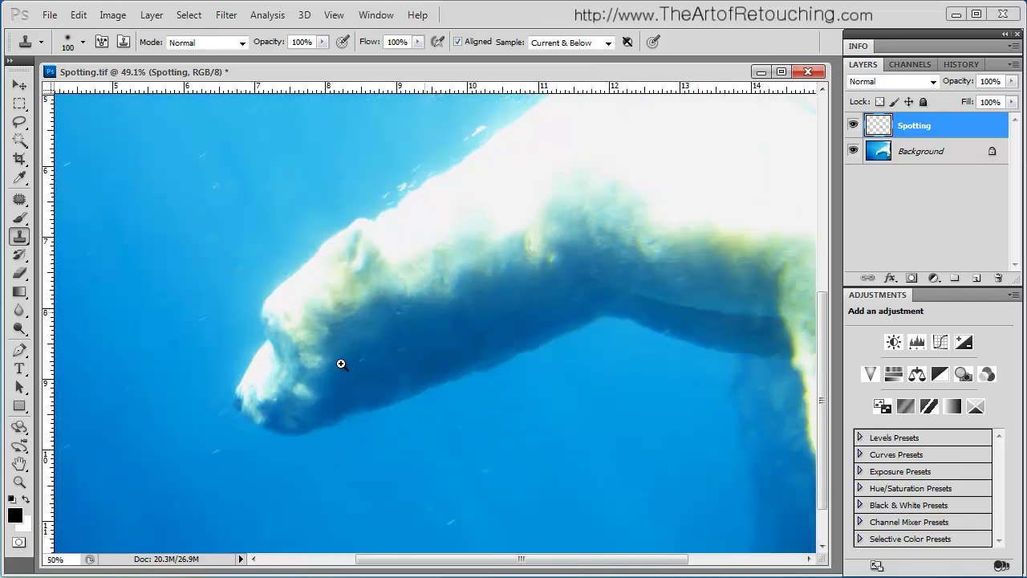
pyautogui.click(341, 364)
pyautogui.click(340, 364)
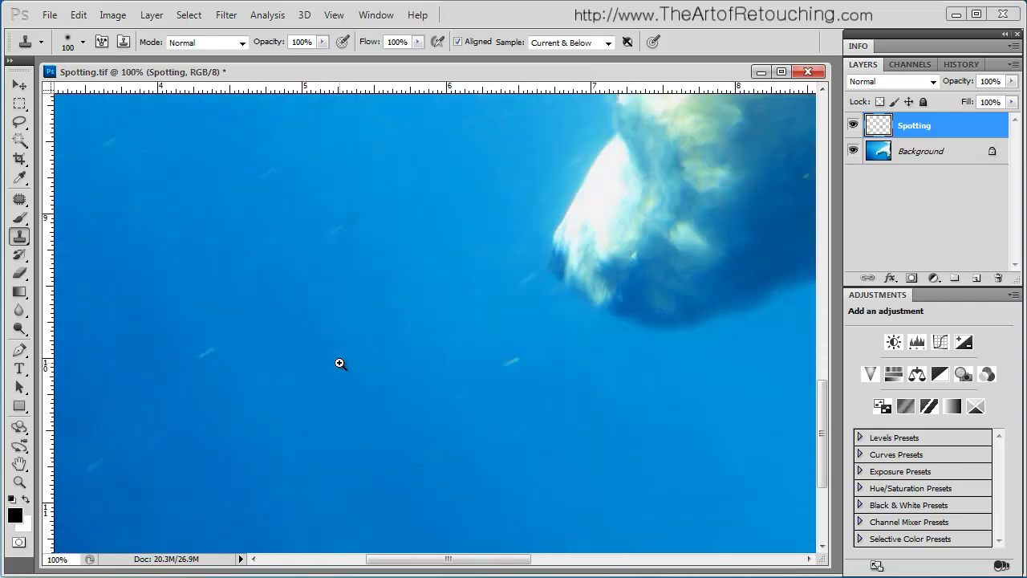
pyautogui.click(340, 364)
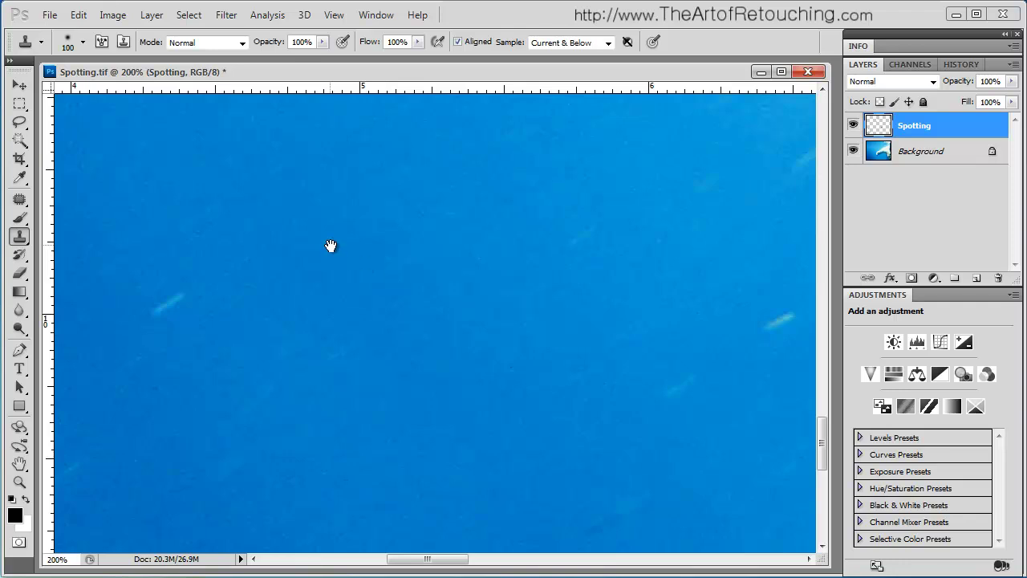
pyautogui.keyDown('ctrl'); pyautogui.click(321, 206); pyautogui.keyUp('ctrl')
pyautogui.keyDown('ctrl'); pyautogui.click(356, 237); pyautogui.keyUp('ctrl')
pyautogui.moveTo(501, 193); pyautogui.dragTo(759, 552)
pyautogui.moveTo(241, 271); pyautogui.dragTo(810, 481)
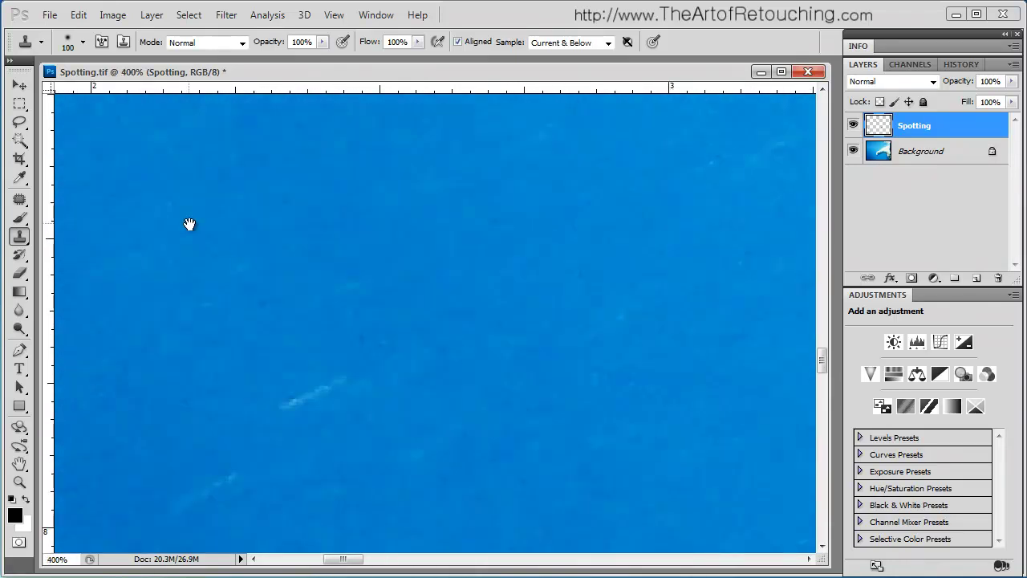
pyautogui.moveTo(211, 234); pyautogui.dragTo(553, 184)
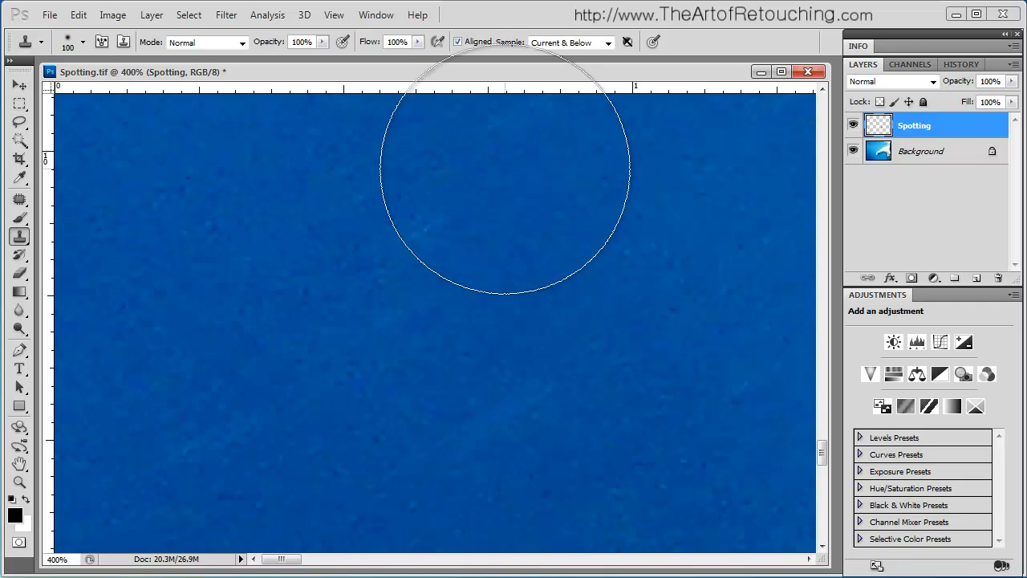
pyautogui.keyDown('alt'); pyautogui.click(559, 394); pyautogui.keyUp('alt')
pyautogui.click(499, 247)
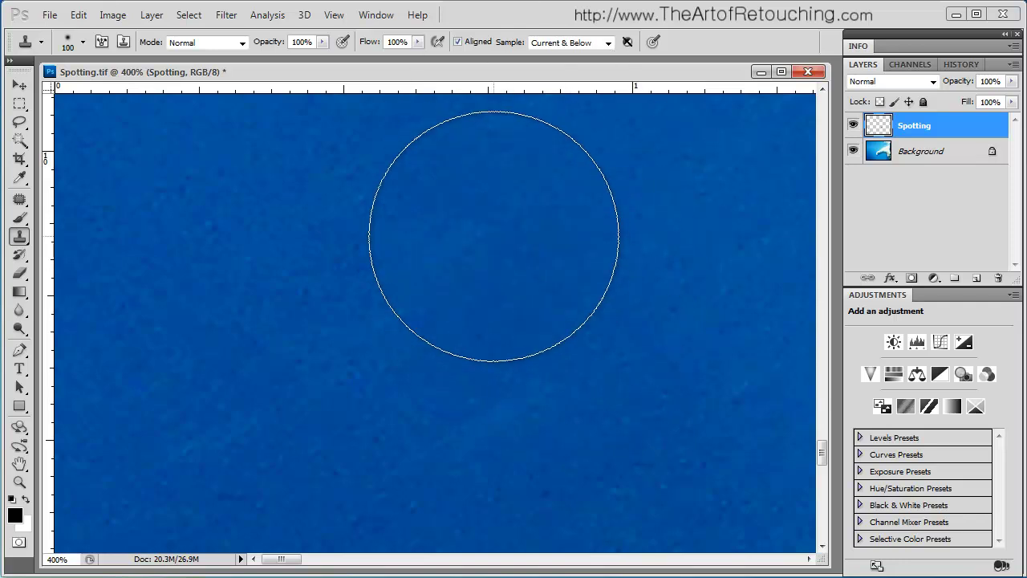
# Reduce the Clone Stamp brush size to 30 and clone out the faint speck in the dark water near the lower-left corner
pyautogui.moveTo(688, 436)
pyautogui.mouseDown()
pyautogui.moveTo(683, 300)
pyautogui.moveTo(586, 154)
pyautogui.mouseUp()
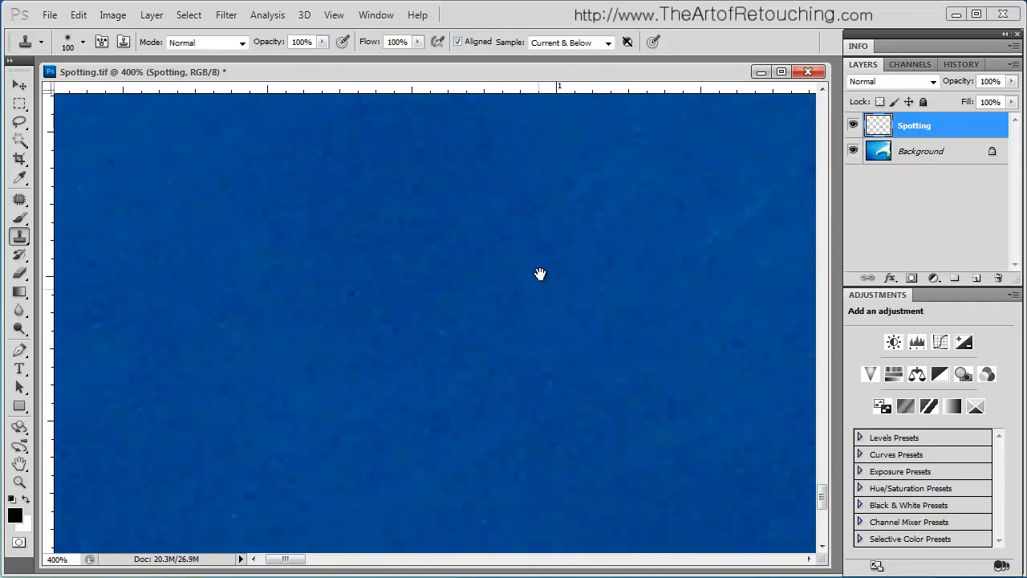
pyautogui.moveTo(535, 367); pyautogui.dragTo(522, 35)
pyautogui.moveTo(636, 377); pyautogui.dragTo(121, 345)
pyautogui.moveTo(341, 427); pyautogui.dragTo(536, 385)
pyautogui.press('[')
pyautogui.press('[')
pyautogui.press('[')
pyautogui.press('[')
pyautogui.press('[')
pyautogui.press('[')
pyautogui.press('[')
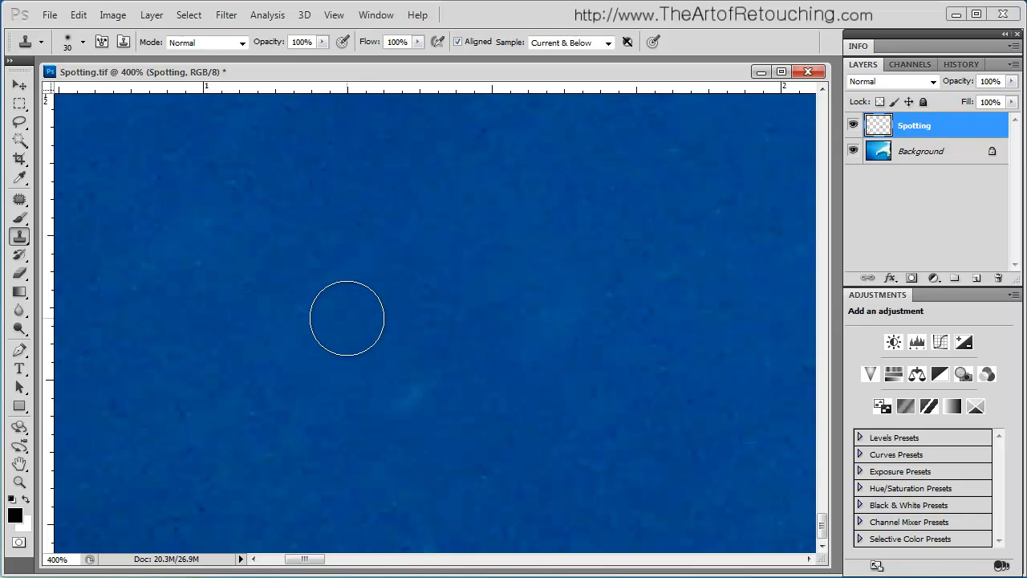
pyautogui.keyDown('alt'); pyautogui.click(342, 323); pyautogui.keyUp('alt')
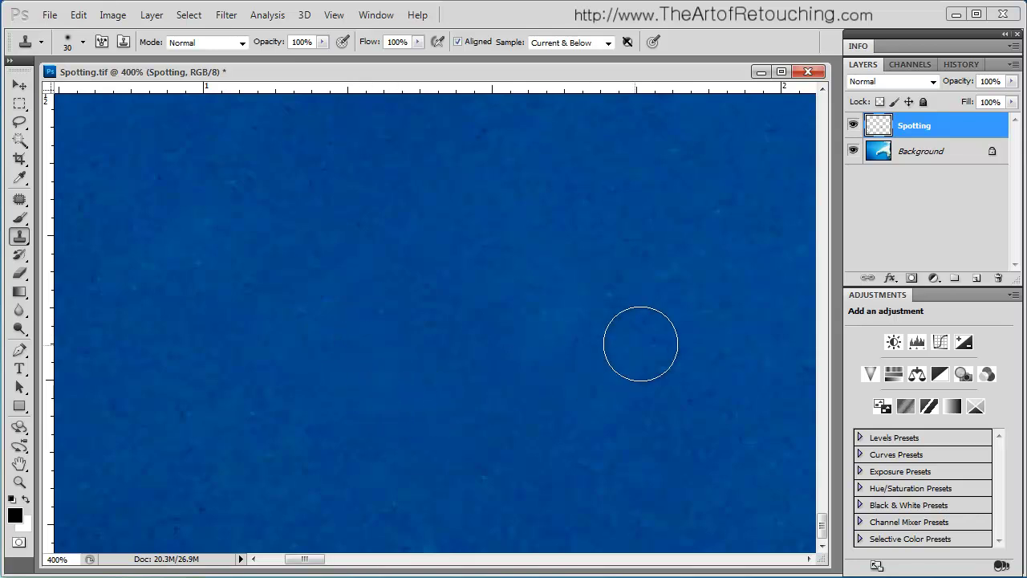
# Clone out the small specks across the lower water, working from the lower-left corner toward the area below the bear's head
pyautogui.press('space')
pyautogui.moveTo(663, 278); pyautogui.dragTo(339, 444)
pyautogui.moveTo(604, 364); pyautogui.dragTo(471, 189)
pyautogui.moveTo(476, 339); pyautogui.dragTo(646, 362)
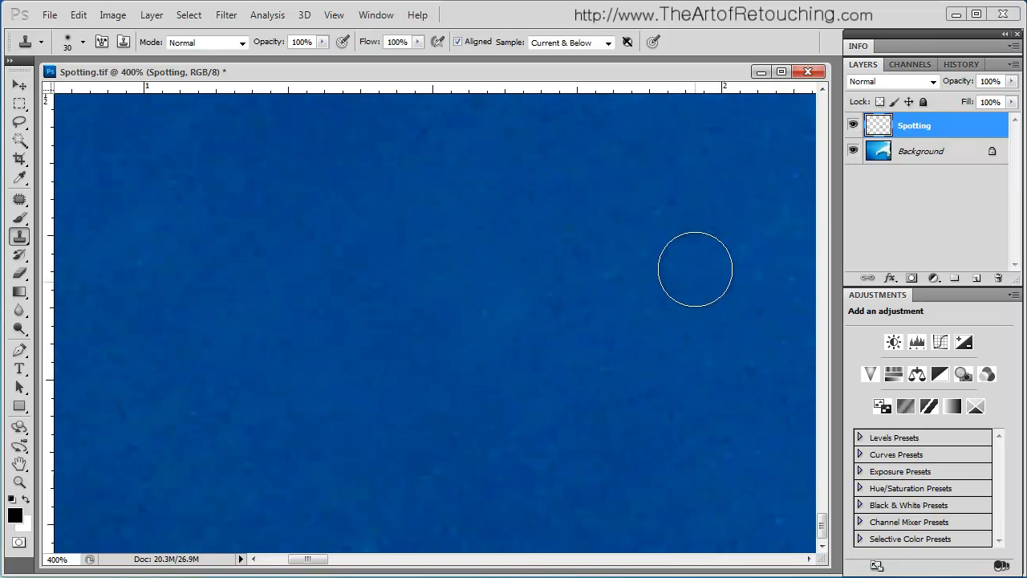
pyautogui.moveTo(679, 382); pyautogui.dragTo(186, 378)
pyautogui.moveTo(478, 323); pyautogui.dragTo(258, 124)
pyautogui.moveTo(465, 433); pyautogui.dragTo(433, 232)
pyautogui.moveTo(591, 351); pyautogui.dragTo(302, 120)
pyautogui.moveTo(580, 294); pyautogui.dragTo(332, 282)
pyautogui.moveTo(622, 273); pyautogui.dragTo(468, 429)
pyautogui.moveTo(455, 385)
pyautogui.mouseDown()
pyautogui.moveTo(495, 321)
pyautogui.moveTo(509, 330)
pyautogui.mouseUp()
pyautogui.moveTo(682, 288); pyautogui.dragTo(249, 391)
pyautogui.moveTo(618, 278); pyautogui.dragTo(145, 339)
pyautogui.moveTo(786, 226)
pyautogui.mouseDown()
pyautogui.moveTo(490, 285)
pyautogui.moveTo(510, 308)
pyautogui.mouseUp()
pyautogui.moveTo(182, 344); pyautogui.dragTo(164, 355)
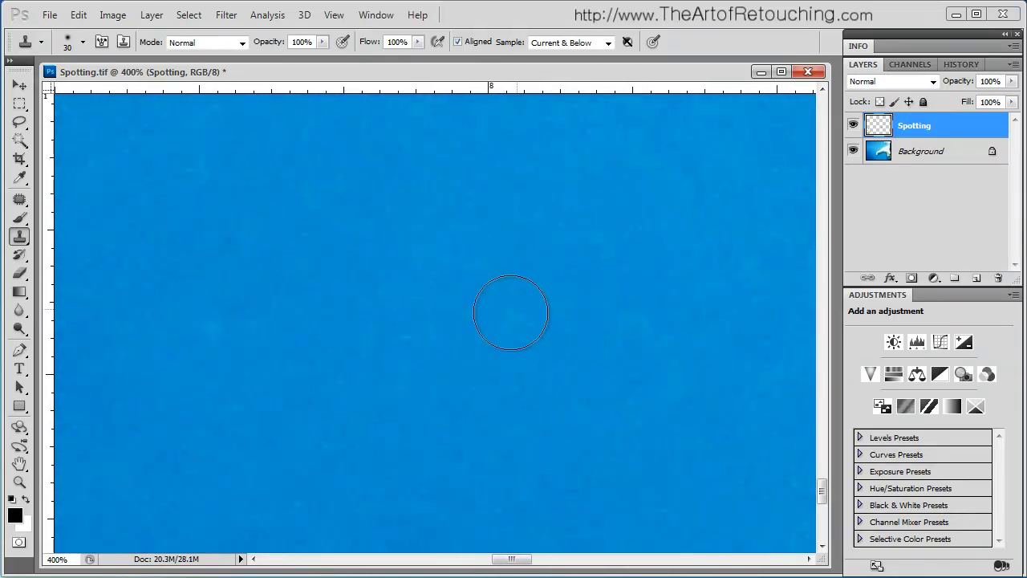
# Inspect the water beneath the bear at close range for remaining specks and sample clean water there
pyautogui.moveTo(586, 218); pyautogui.dragTo(554, 480)
pyautogui.moveTo(805, 138); pyautogui.dragTo(562, 433)
pyautogui.moveTo(786, 192); pyautogui.dragTo(394, 456)
pyautogui.moveTo(787, 224); pyautogui.dragTo(223, 494)
pyautogui.moveTo(355, 409); pyautogui.dragTo(98, 394)
pyautogui.moveTo(642, 373); pyautogui.dragTo(584, 329)
pyautogui.keyDown('alt'); pyautogui.click(258, 268); pyautogui.keyUp('alt')
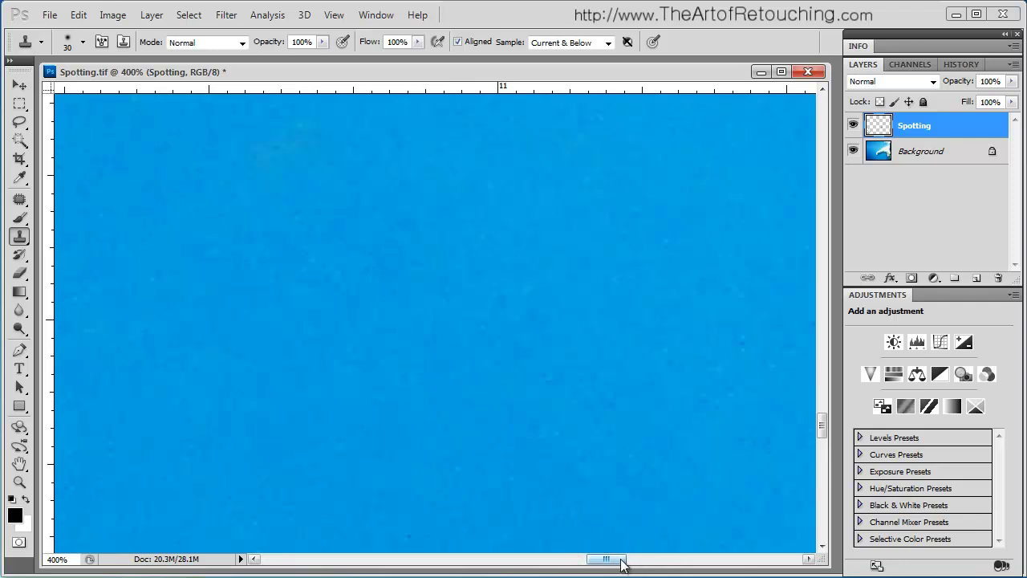
# Inspect the photo's left edge for specks, starting from the top-left corner and working downward
pyautogui.moveTo(619, 559); pyautogui.dragTo(280, 560)
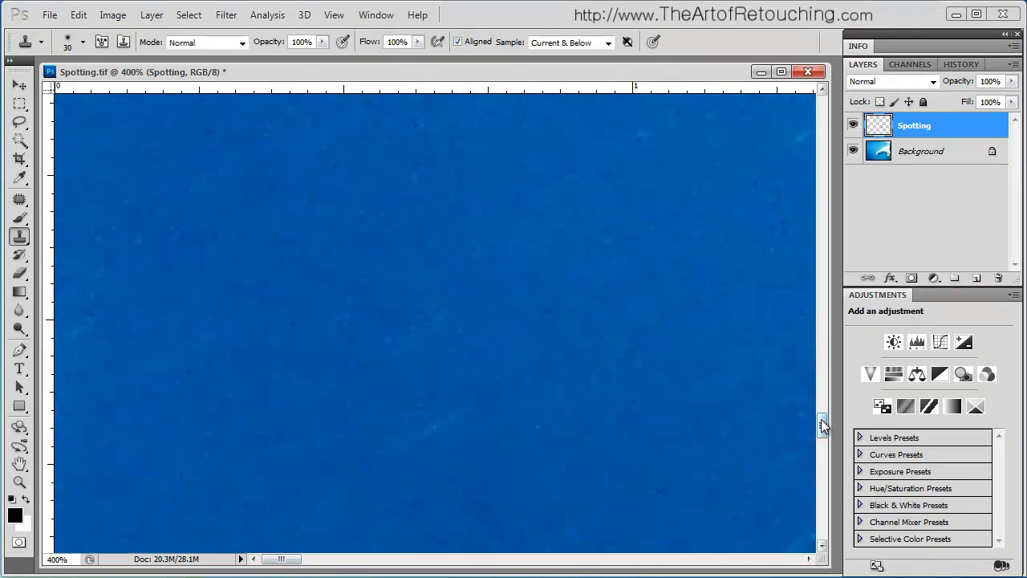
pyautogui.moveTo(821, 424); pyautogui.dragTo(791, 88)
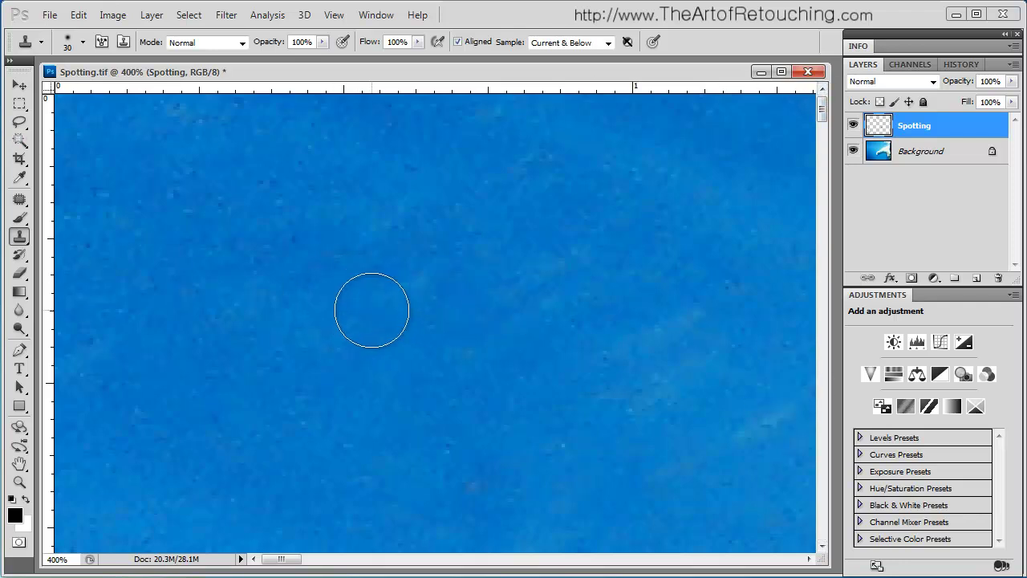
pyautogui.scroll(-5, 500, 433)
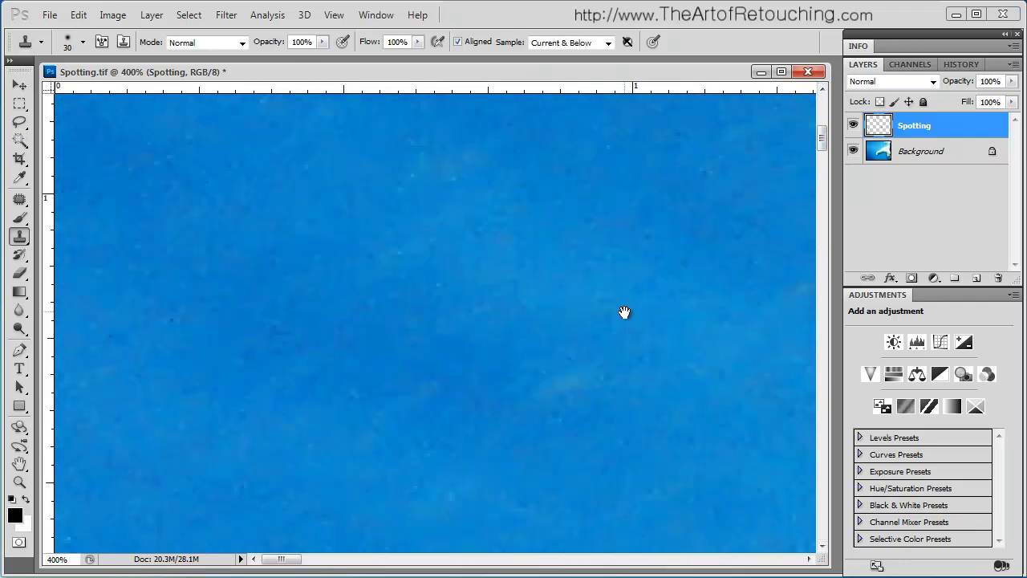
pyautogui.scroll(-7, 627, 310)
pyautogui.scroll(-12, 719, 416)
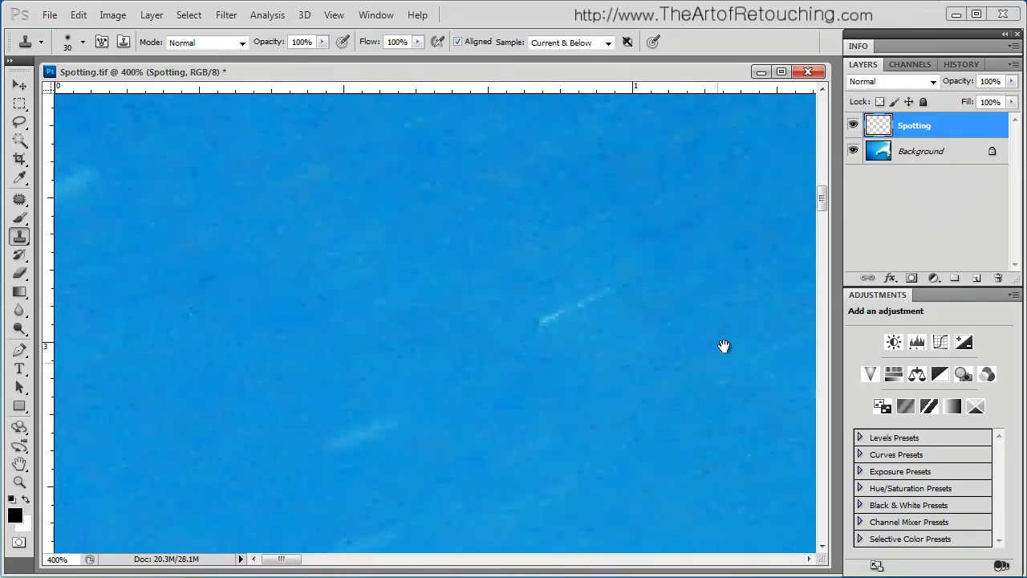
pyautogui.scroll(-4, 673, 381)
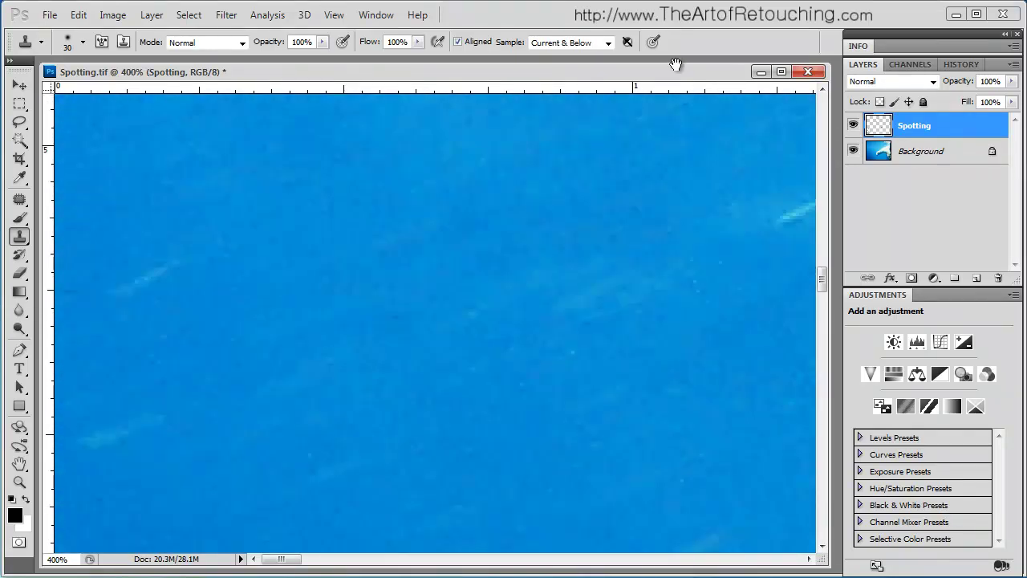
# Inspect the rest of the photo's left edge for specks at 200% zoom, down to the bottom corner and across to the adjacent strip
pyautogui.scroll(-6, 706, 480)
pyautogui.hotkey('ctrl', '-')
pyautogui.hotkey('ctrl', '-')
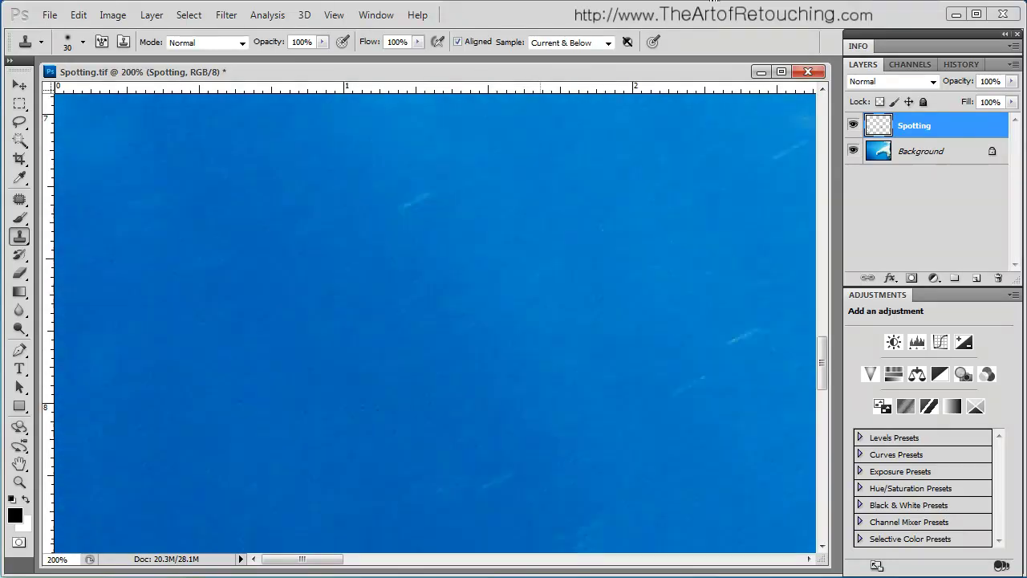
pyautogui.scroll(-4, 610, 481)
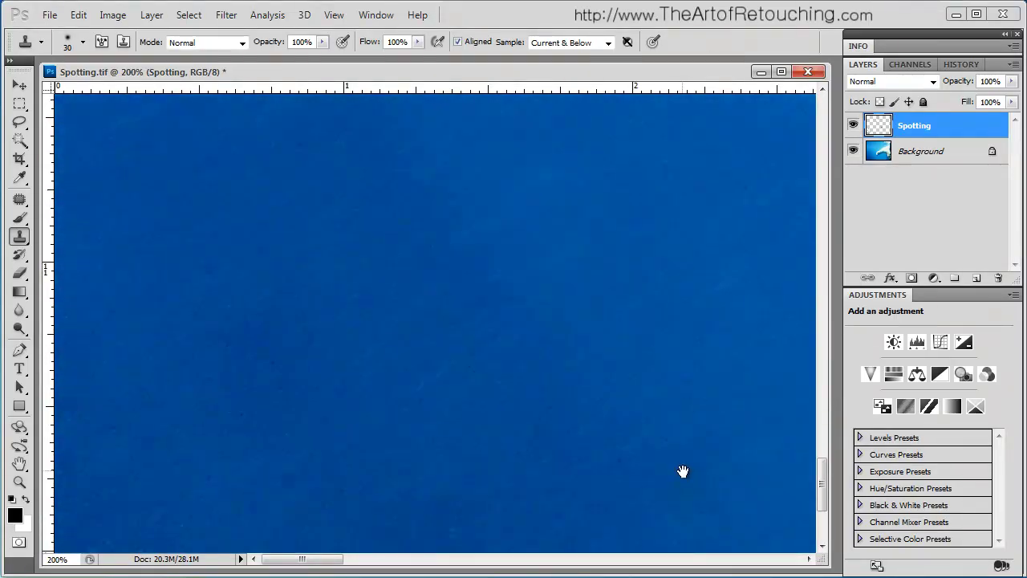
pyautogui.moveTo(683, 471); pyautogui.dragTo(790, 227)
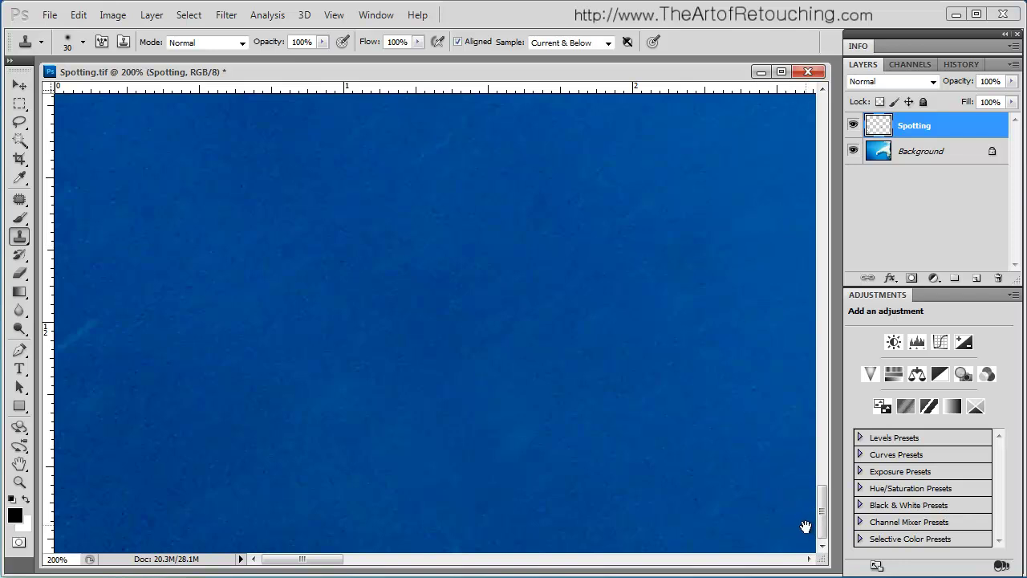
pyautogui.moveTo(803, 522); pyautogui.dragTo(67, 520)
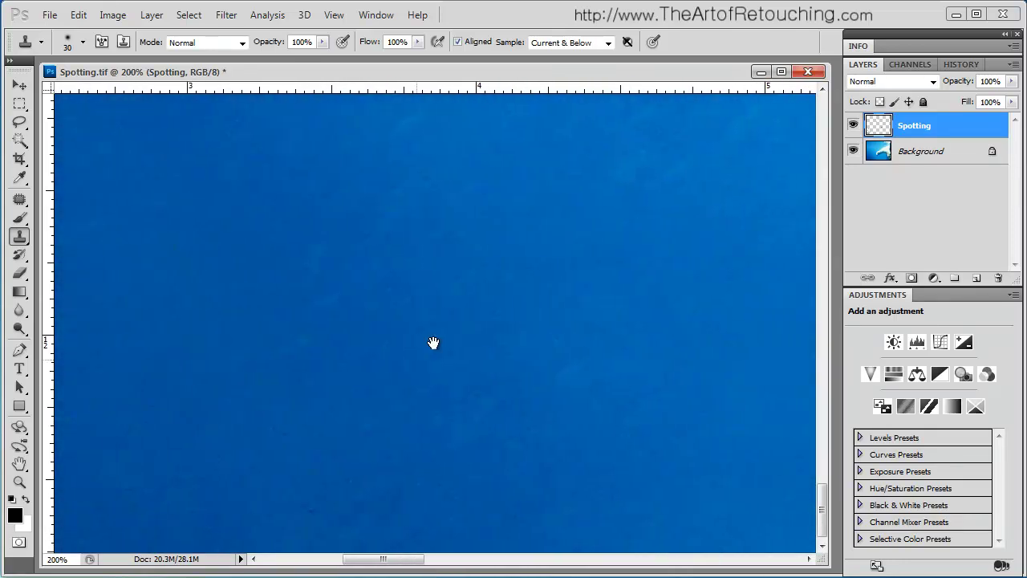
# Inspect the neighbouring vertical strips of water for specks at 200% zoom, working up to the top edge and down the following strip
pyautogui.moveTo(468, 266); pyautogui.dragTo(455, 471)
pyautogui.moveTo(444, 319); pyautogui.dragTo(514, 558)
pyautogui.moveTo(459, 136); pyautogui.dragTo(492, 526)
pyautogui.moveTo(494, 201); pyautogui.dragTo(513, 576)
pyautogui.moveTo(502, 237); pyautogui.dragTo(515, 548)
pyautogui.moveTo(502, 157); pyautogui.dragTo(517, 492)
pyautogui.moveTo(511, 275); pyautogui.dragTo(522, 516)
pyautogui.moveTo(515, 202); pyautogui.dragTo(549, 457)
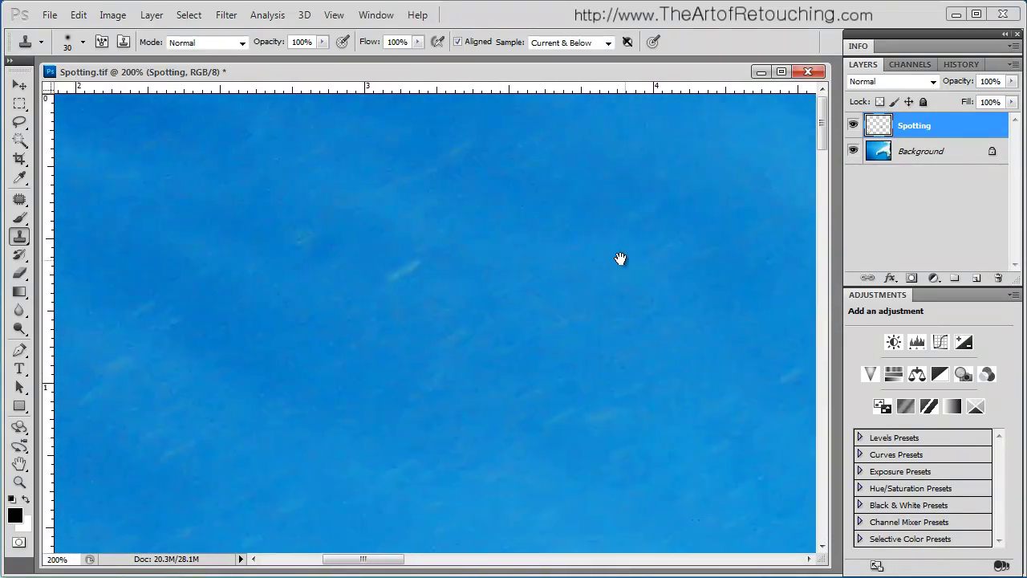
pyautogui.moveTo(759, 238); pyautogui.dragTo(79, 272)
pyautogui.moveTo(525, 443); pyautogui.dragTo(454, 174)
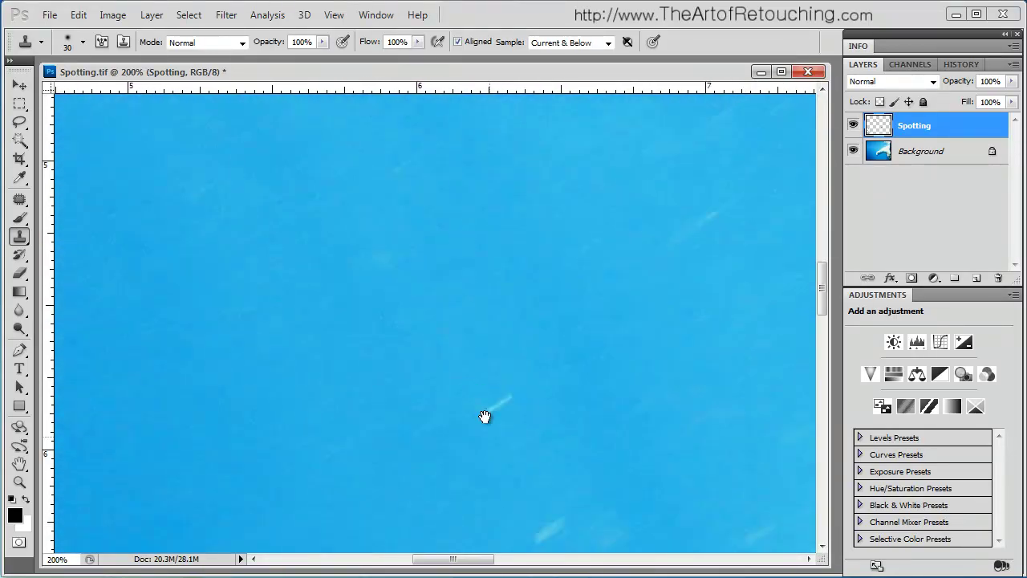
pyautogui.moveTo(494, 448); pyautogui.dragTo(466, 288)
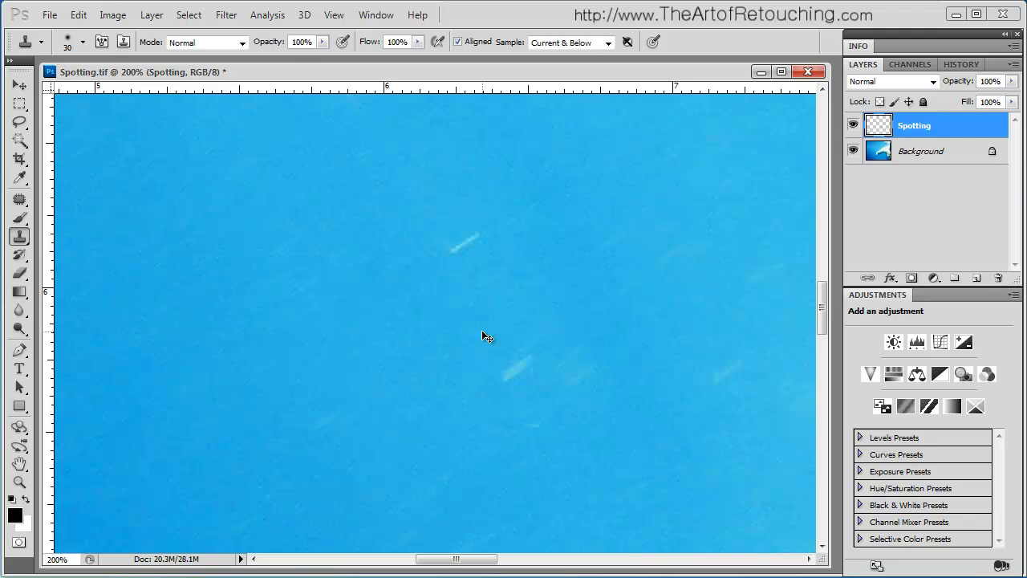
# Review the retouching strokes on the Spotting layer by temporarily hiding the Background layer with the whole photo in view
pyautogui.hotkey('ctrl', '0')
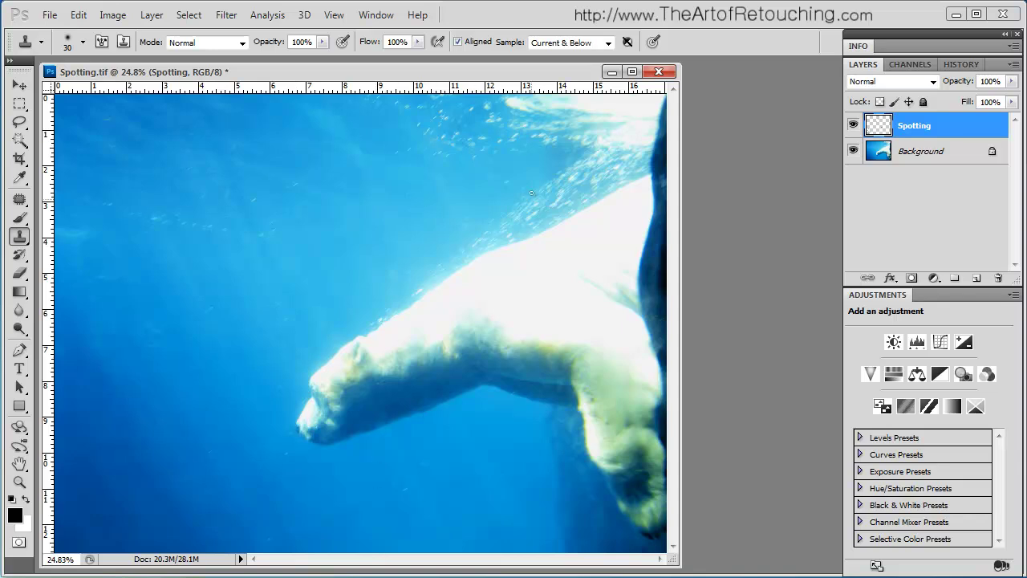
pyautogui.click(853, 151)
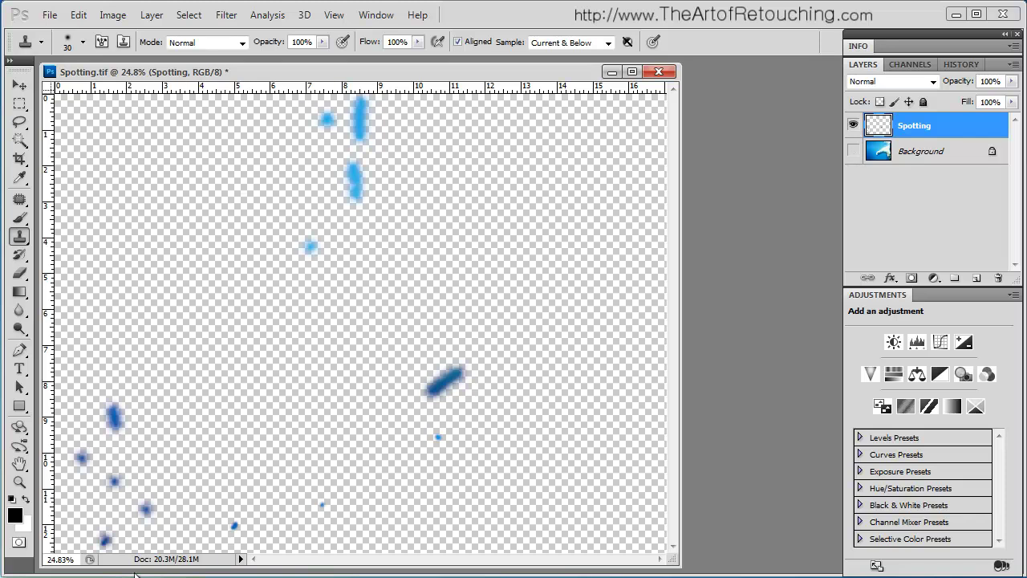
pyautogui.click(853, 151)
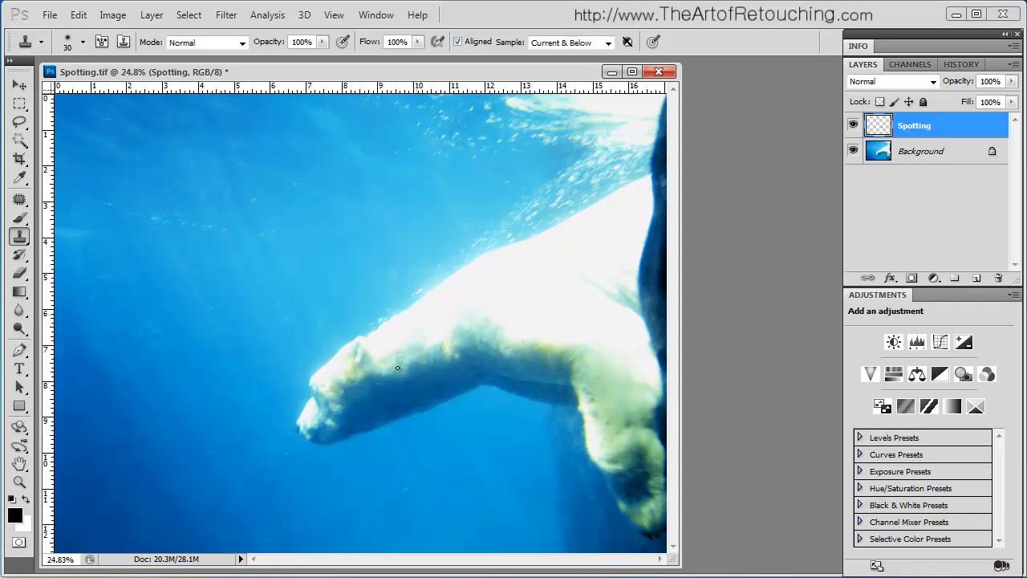
# Enlarge the Clone Stamp brush to 45 and set the Spot Healing Brush to the same size for the water above the bear's back
pyautogui.moveTo(291, 208); pyautogui.dragTo(482, 325)
pyautogui.press(']')
pyautogui.press(']')
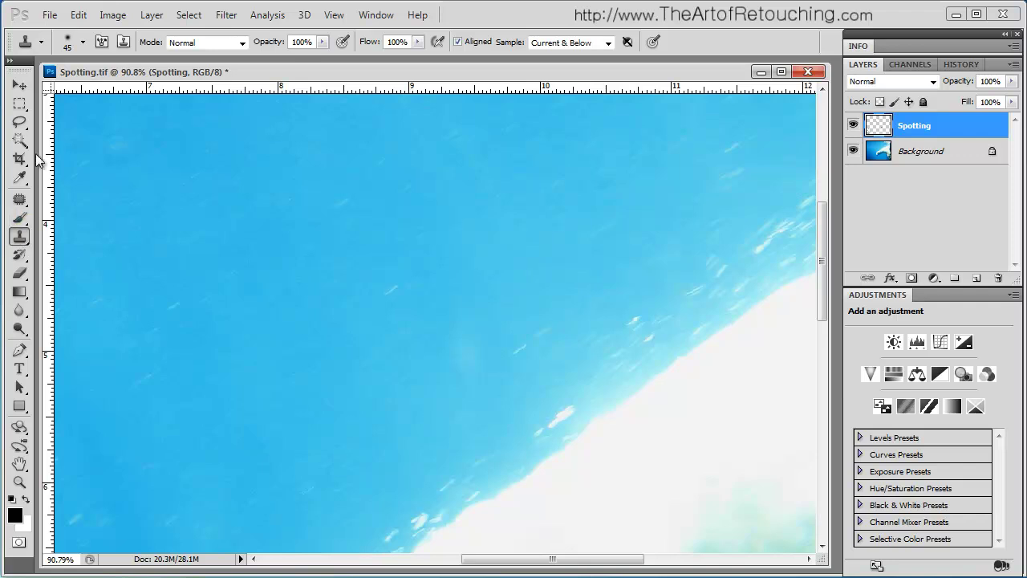
pyautogui.click(20, 199)
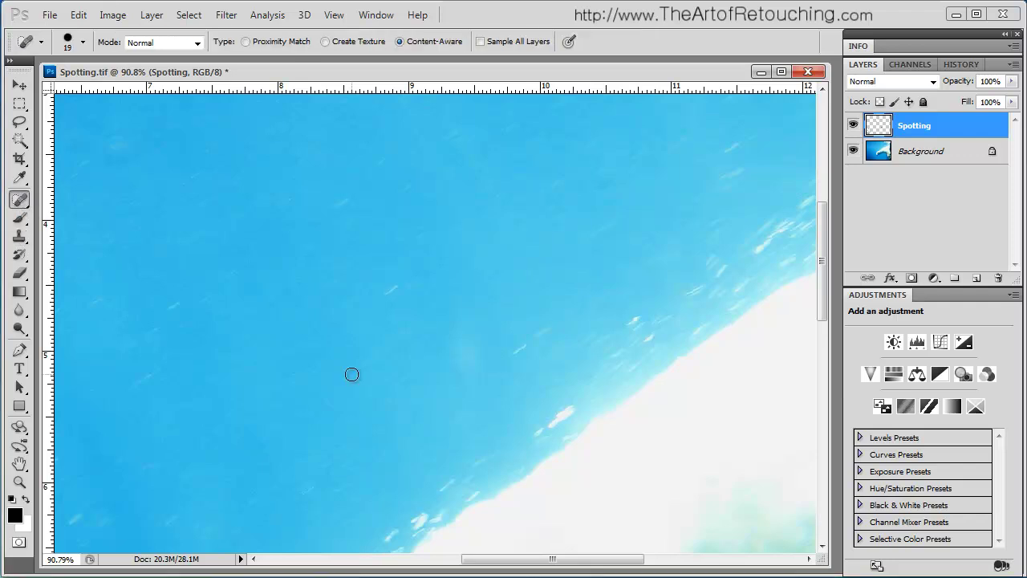
pyautogui.press(']')
pyautogui.press(']')
pyautogui.press(']')
pyautogui.press(']')
pyautogui.press(']')
# Switch to the Healing Brush and set it to sample Current & Below
pyautogui.moveTo(19, 201); pyautogui.dragTo(91, 212)
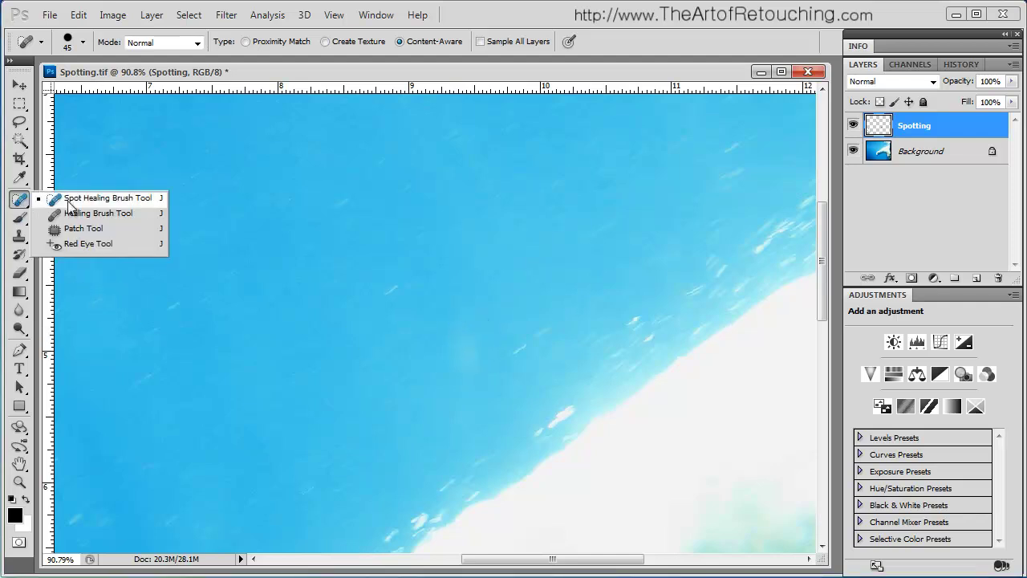
pyautogui.click(92, 213)
pyautogui.click(560, 42)
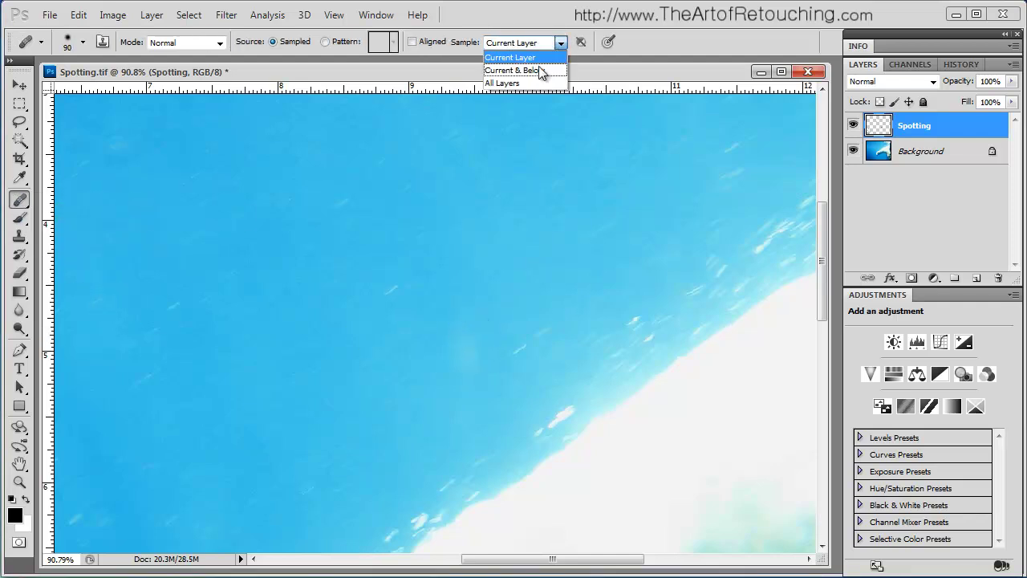
pyautogui.click(540, 71)
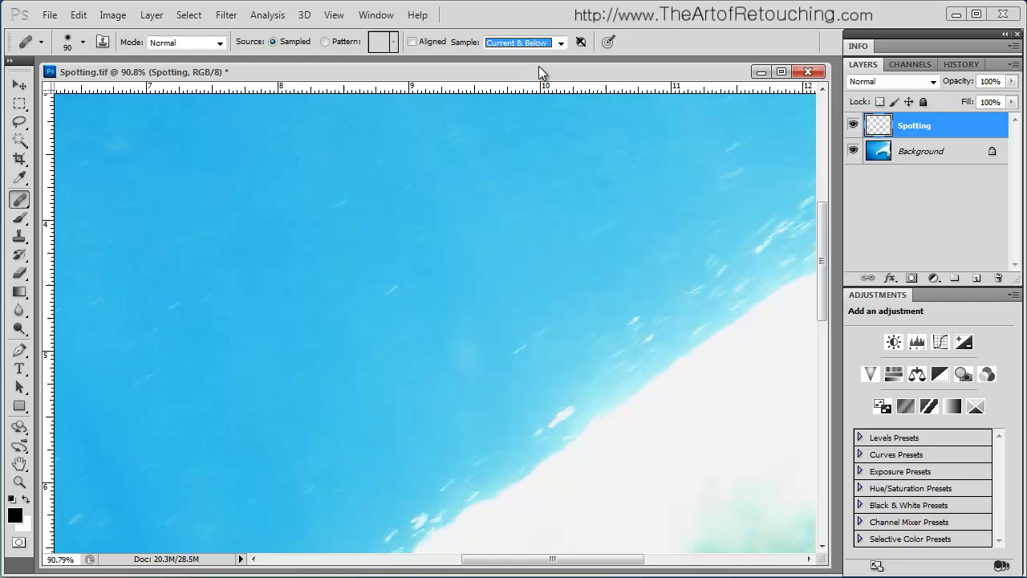
# Heal isolated white streaks in the open water above the bear's back using clean water sampled nearby
pyautogui.keyDown('alt'); pyautogui.click(389, 355); pyautogui.keyUp('alt')
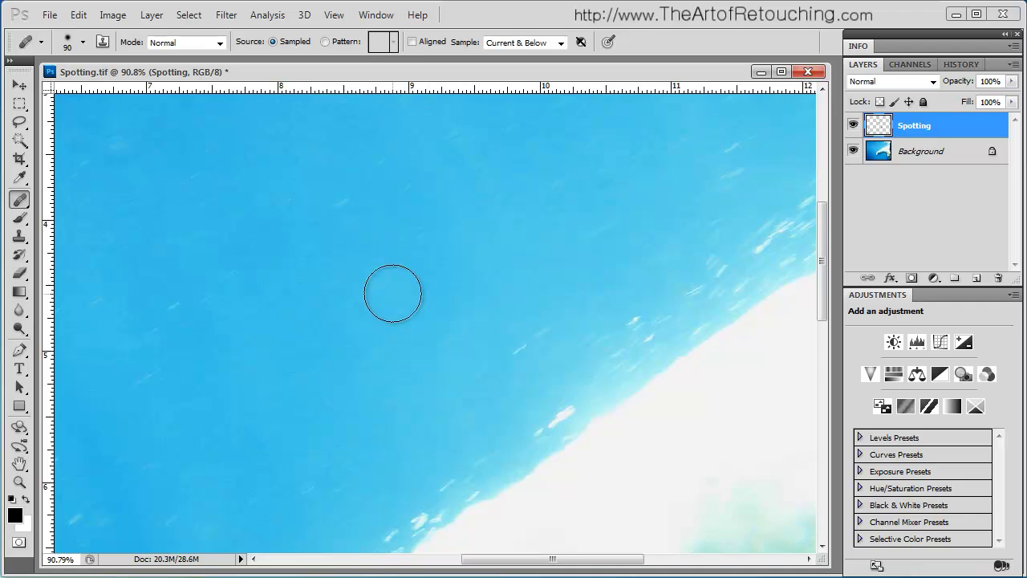
pyautogui.moveTo(583, 243); pyautogui.dragTo(267, 448)
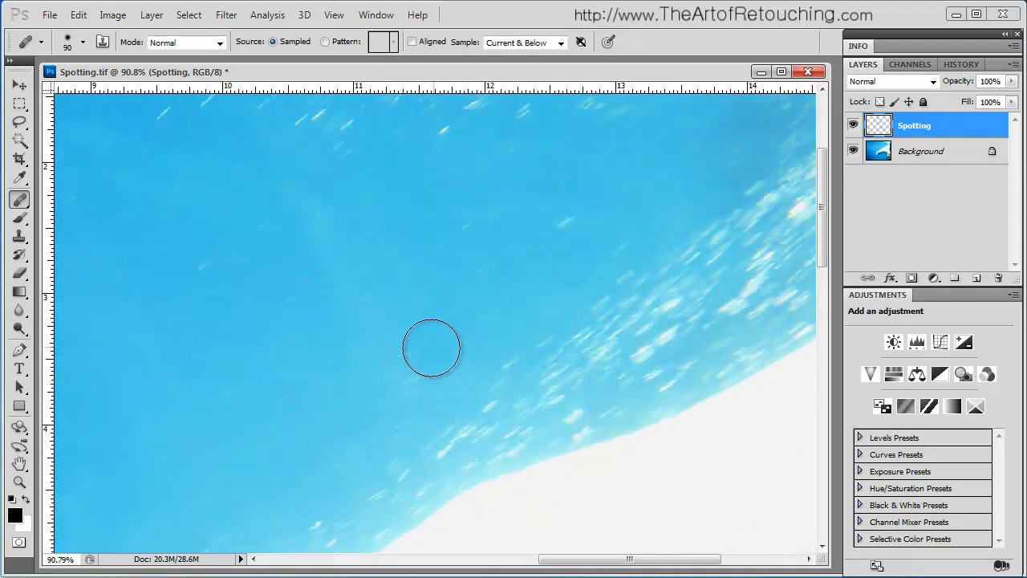
pyautogui.moveTo(417, 358); pyautogui.dragTo(382, 371)
pyautogui.moveTo(593, 231)
pyautogui.mouseDown()
pyautogui.moveTo(300, 527)
pyautogui.moveTo(472, 315)
pyautogui.mouseUp()
pyautogui.hotkey('ctrl', '0')
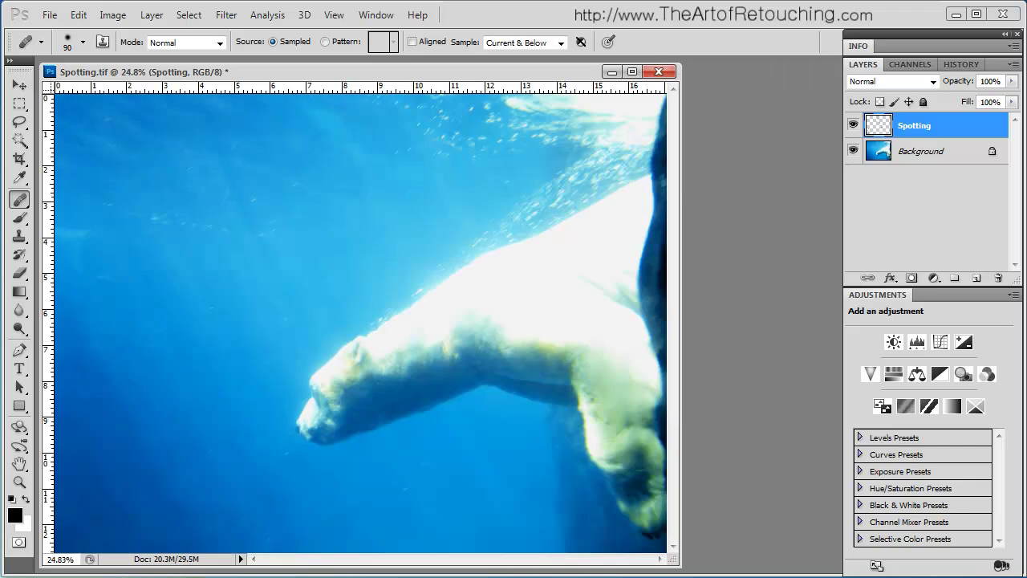